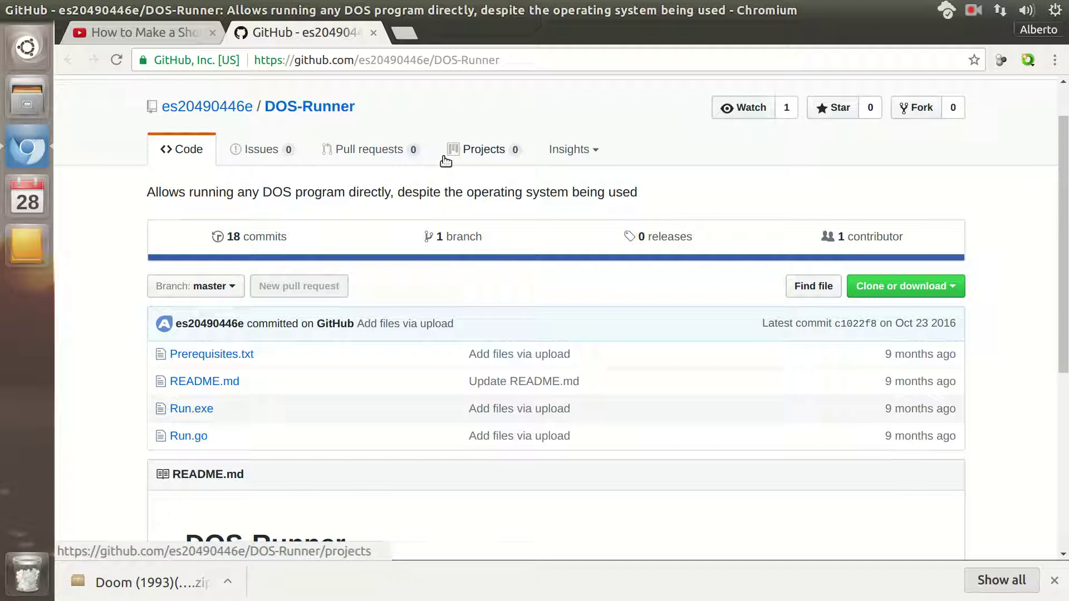
# Download the DOS-Runner GitHub repository as a ZIP archive via Clone or download
pyautogui.scroll(-1, 557, 312)
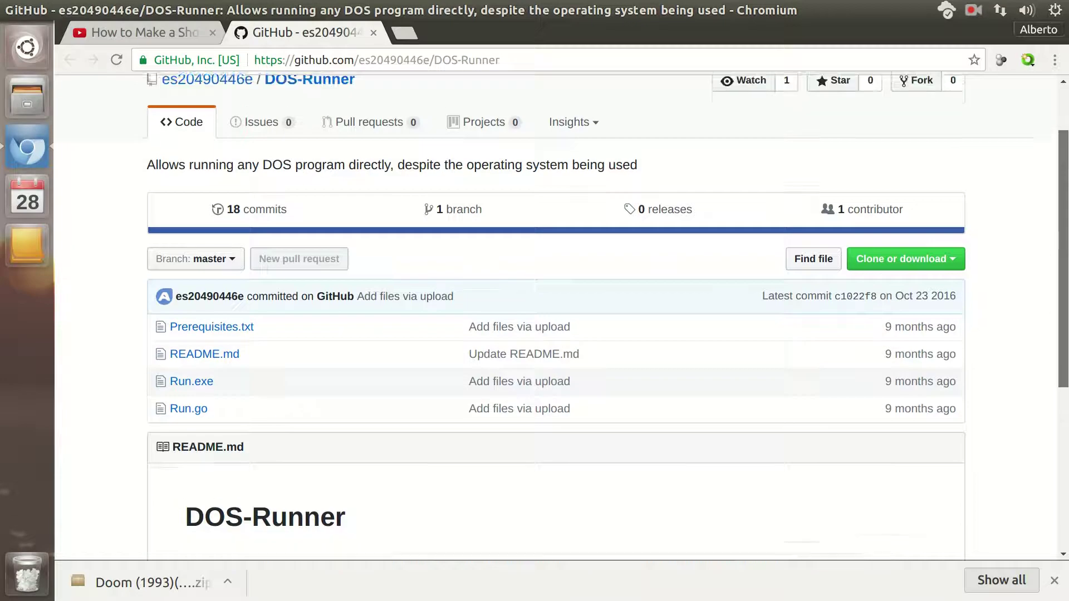
pyautogui.scroll(1, 443, 84)
pyautogui.moveTo(533, 60); pyautogui.dragTo(245, 54)
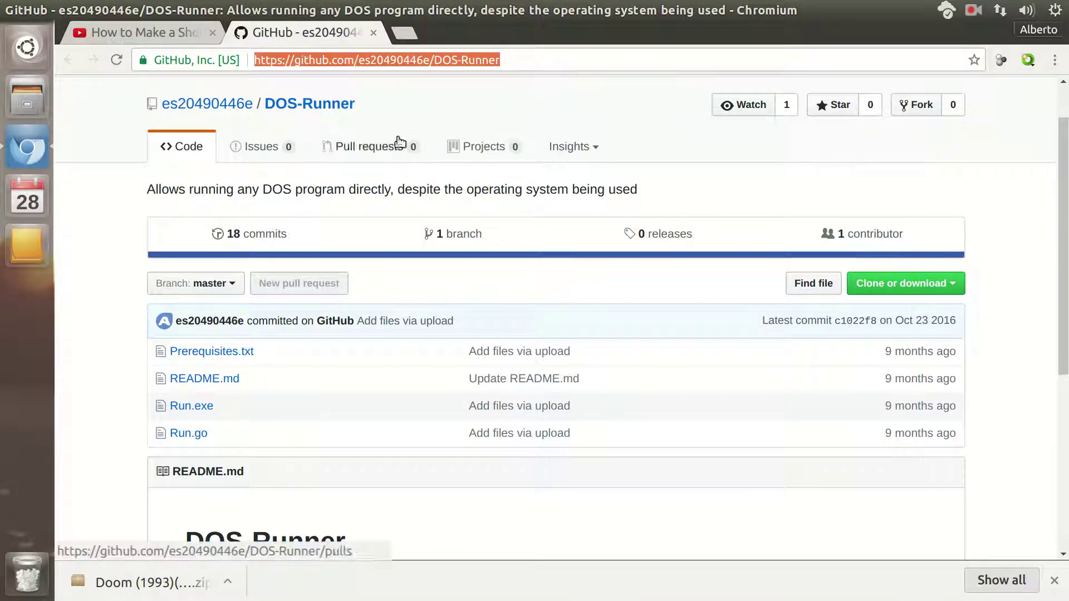
pyautogui.click(895, 286)
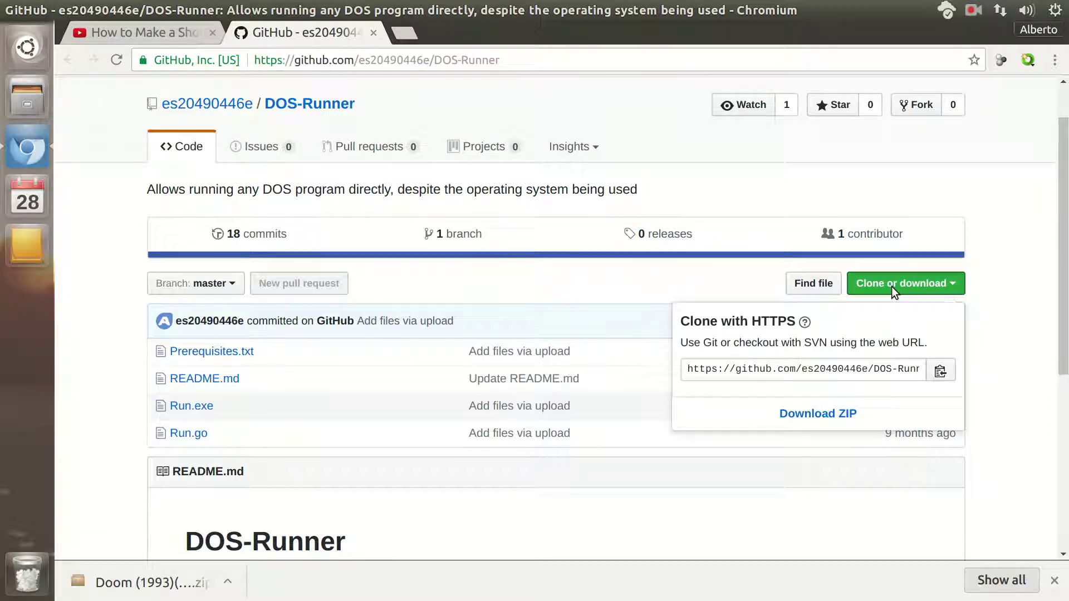
pyautogui.click(800, 421)
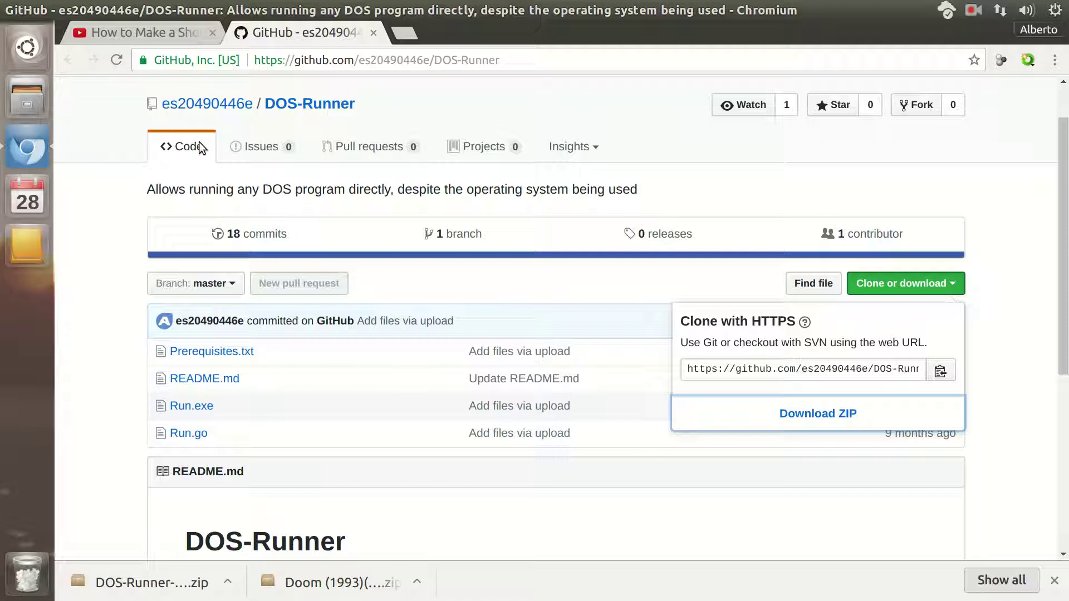
# Extract DOS-Runner-master.zip in Downloads, delete the zip, and select the new DOS-Runner-master folder
pyautogui.click(15, 99)
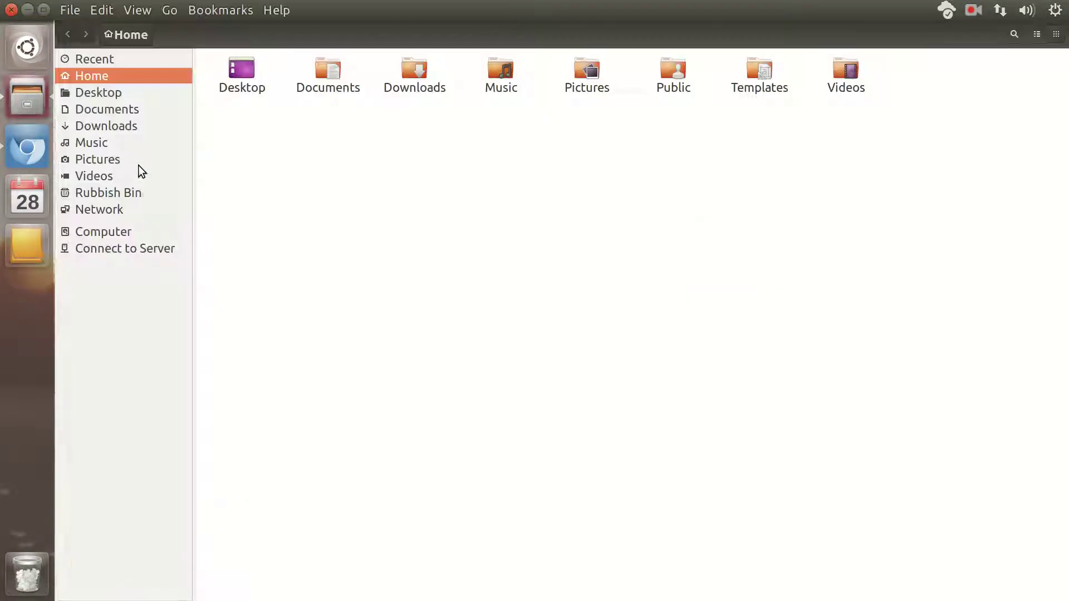
pyautogui.doubleClick(417, 89)
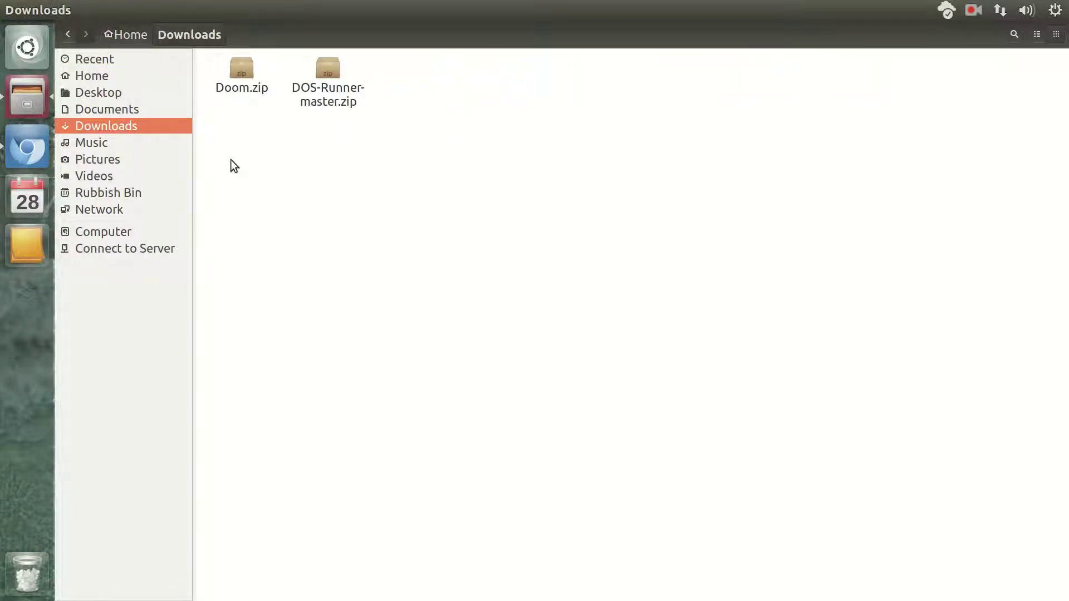
pyautogui.moveTo(247, 172); pyautogui.dragTo(223, 100)
pyautogui.rightClick(331, 87)
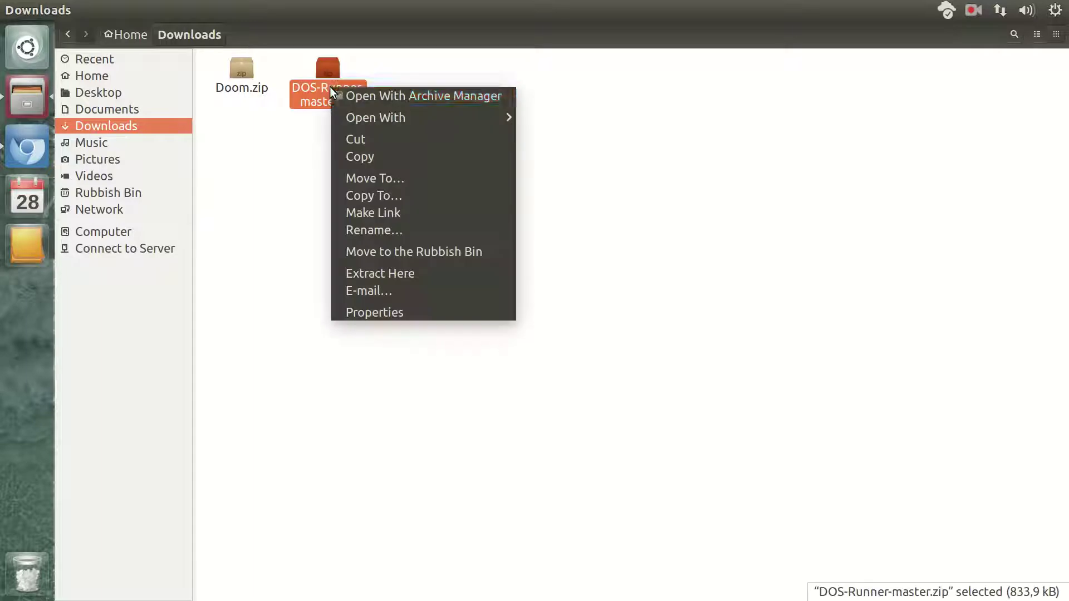
pyautogui.click(434, 275)
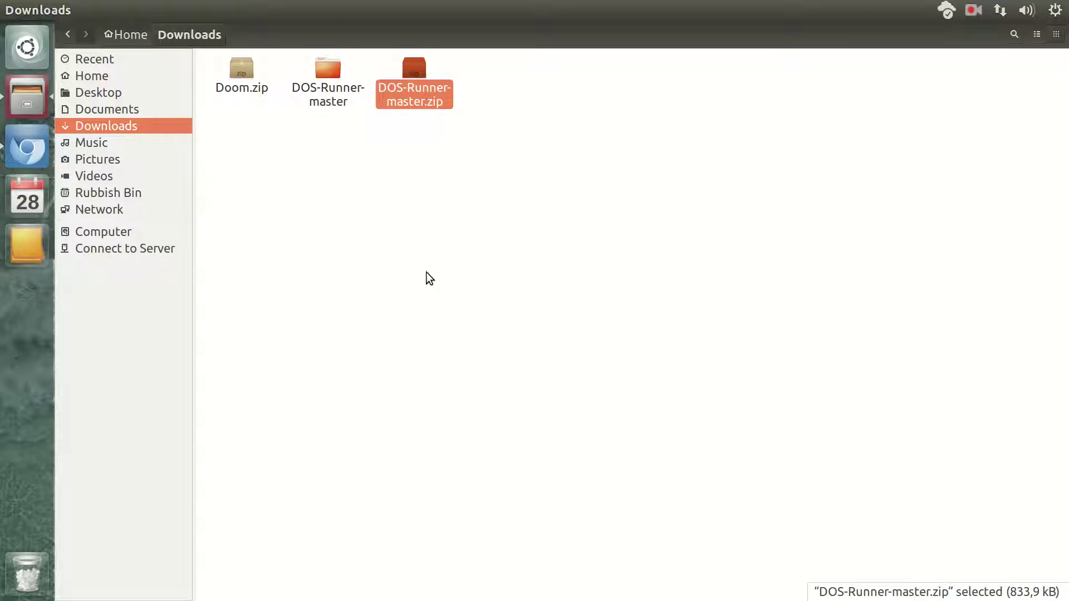
pyautogui.press('Delete')
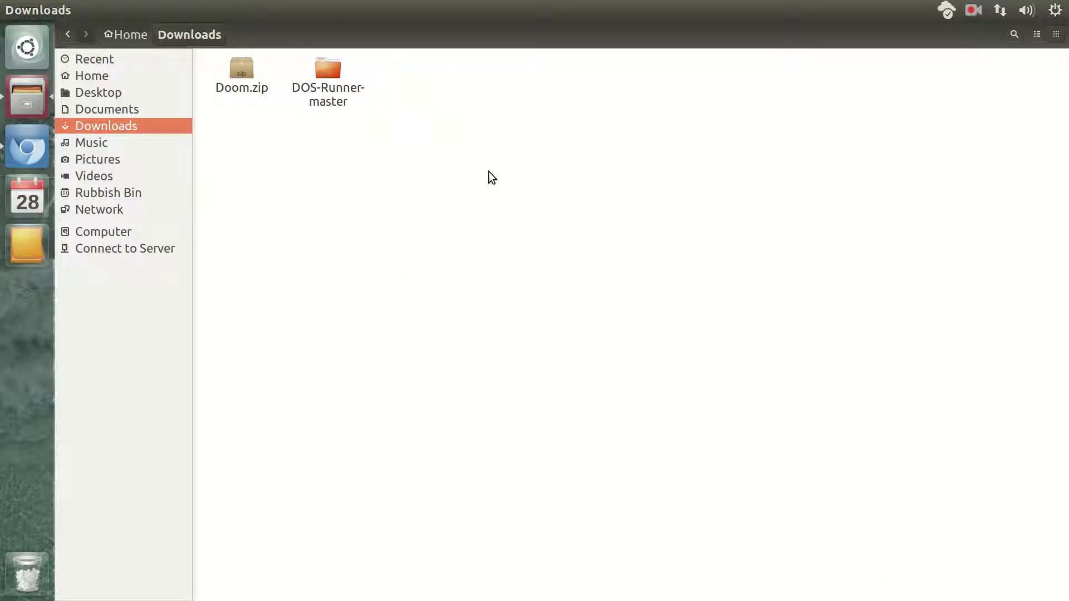
pyautogui.click(333, 89)
# Delete README.md and Run.go from the DOS-Runner-master folder
pyautogui.doubleClick(333, 89)
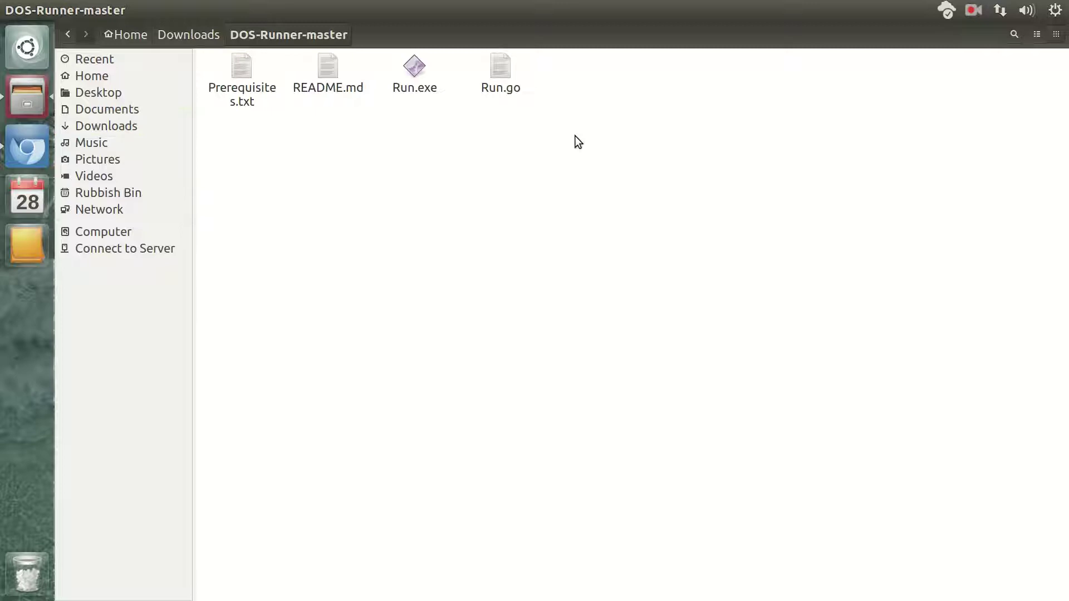
pyautogui.moveTo(671, 246); pyautogui.dragTo(310, 162)
pyautogui.moveTo(346, 195); pyautogui.dragTo(325, 78)
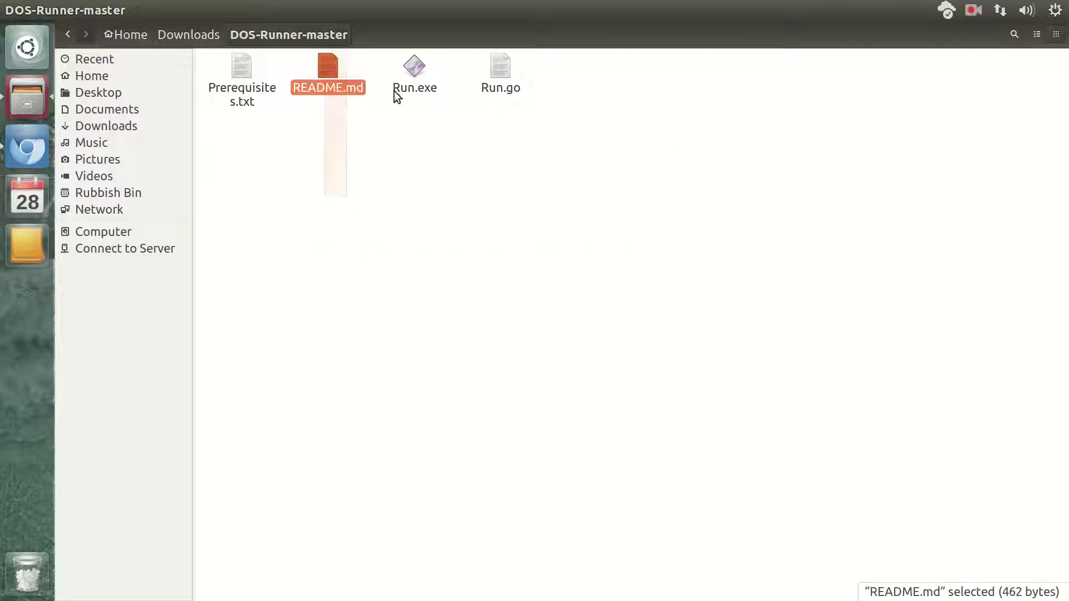
pyautogui.moveTo(538, 152); pyautogui.dragTo(510, 68)
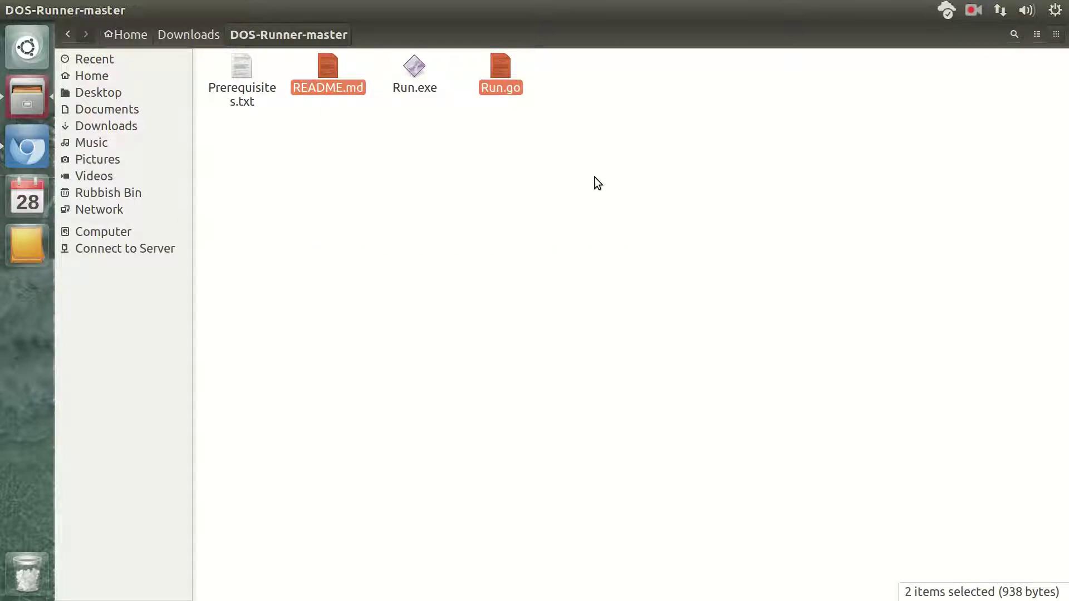
pyautogui.press('Delete')
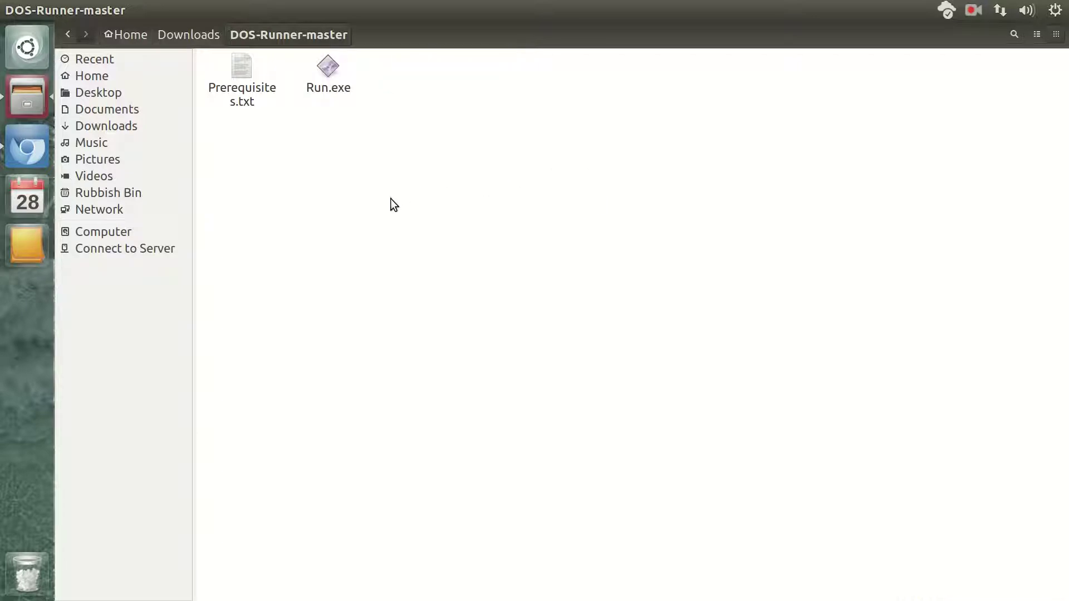
# Create a new empty folder named Data in DOS-Runner-master
pyautogui.rightClick(390, 199)
pyautogui.click(414, 206)
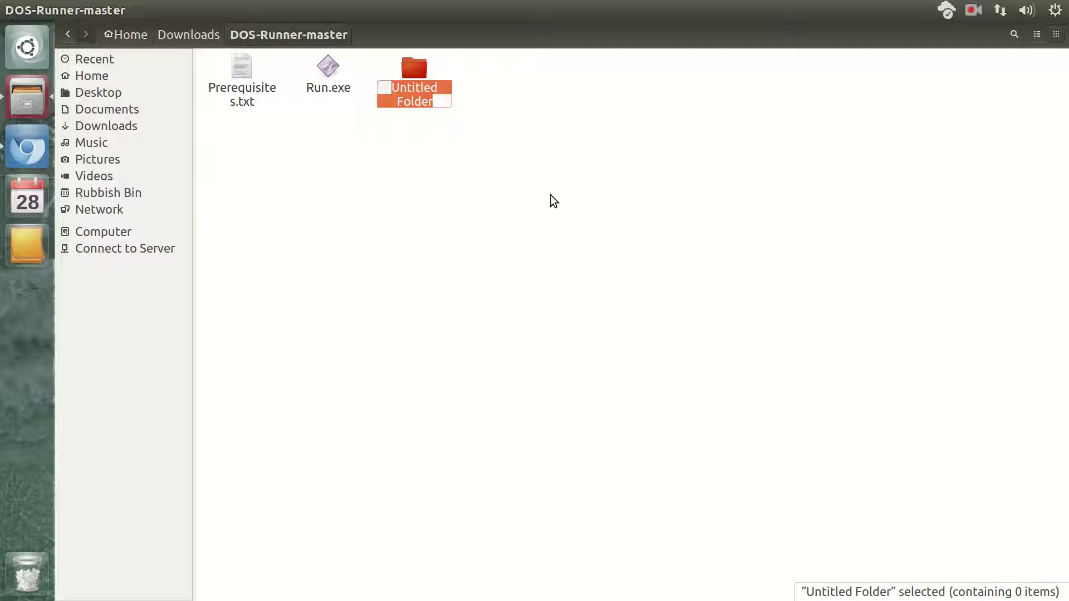
pyautogui.write('Data')
pyautogui.press('Escape')
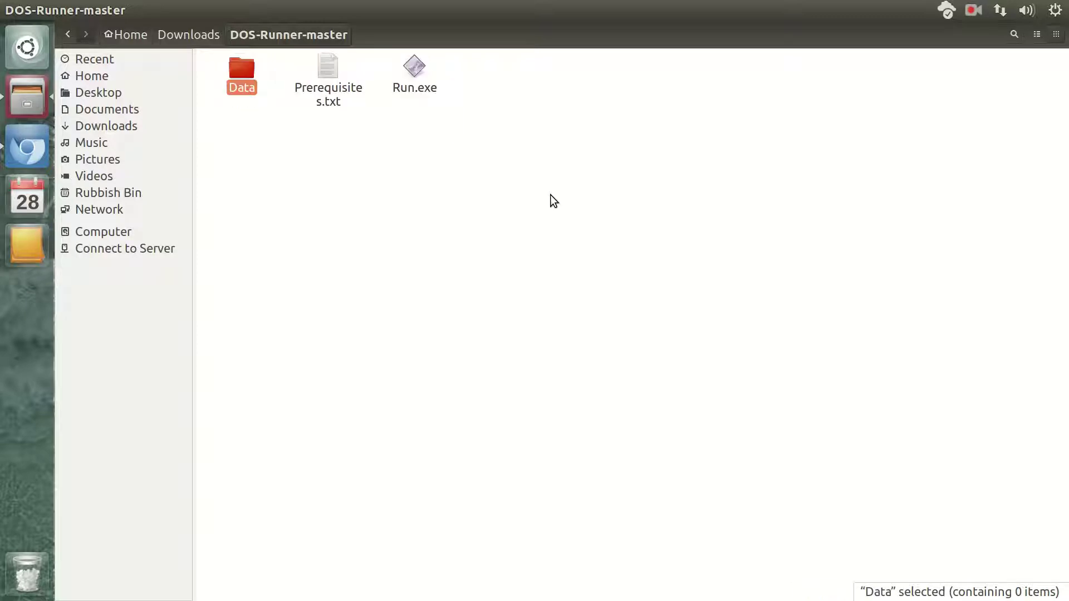
pyautogui.click(550, 194)
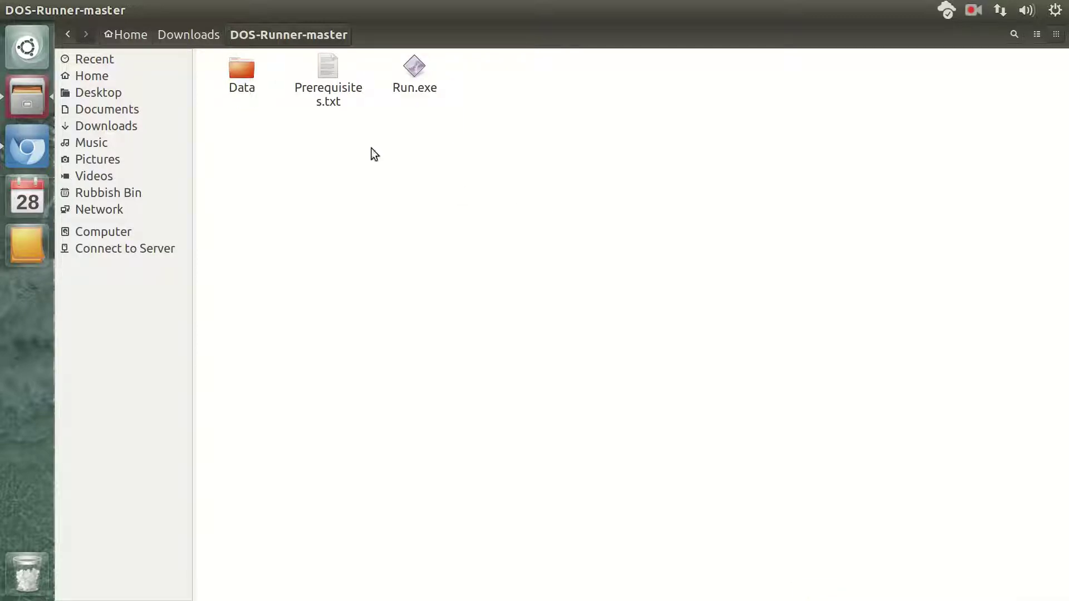
# Extract Doom.zip in Downloads into a Doom folder and delete the zip
pyautogui.click(203, 41)
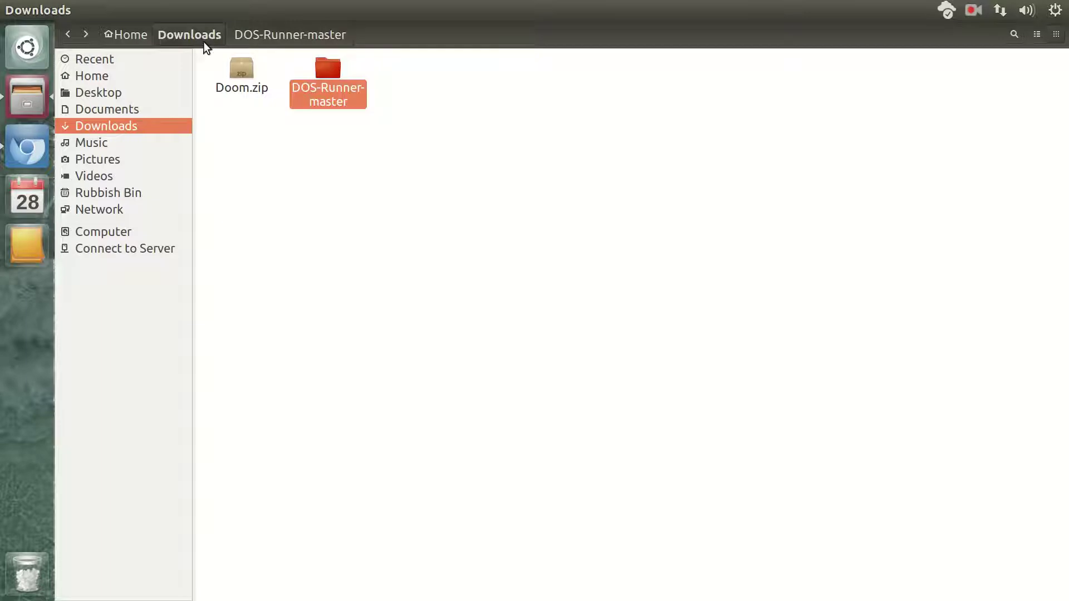
pyautogui.rightClick(245, 91)
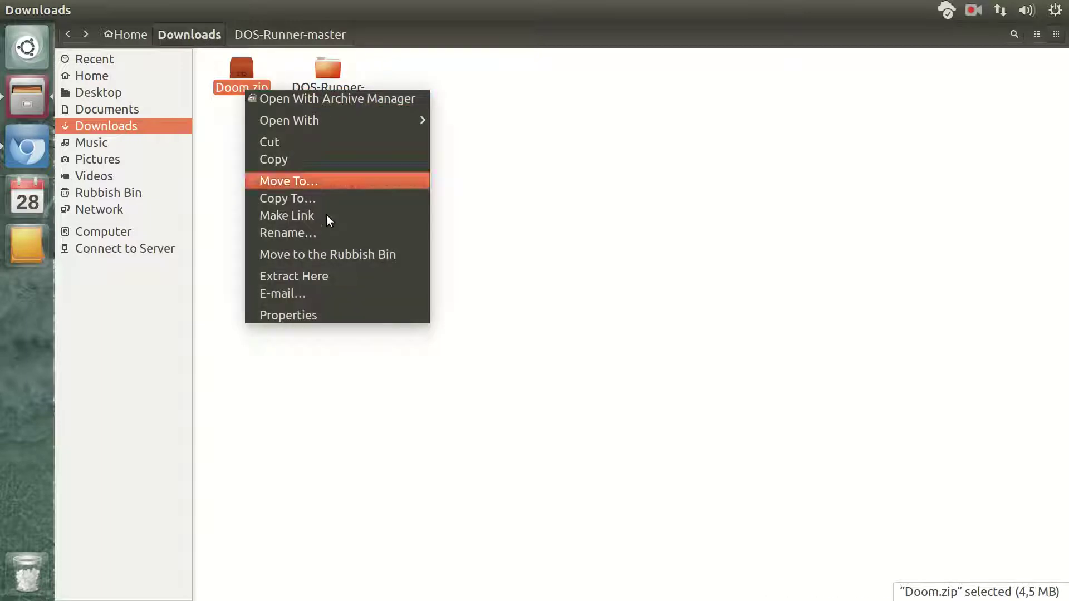
pyautogui.click(328, 272)
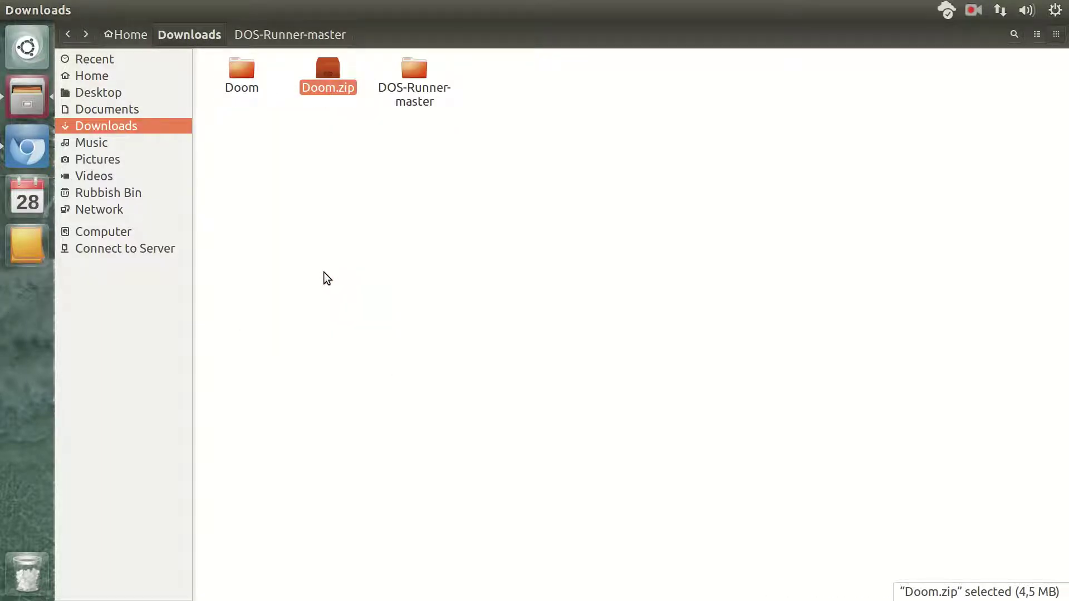
pyautogui.press('Delete')
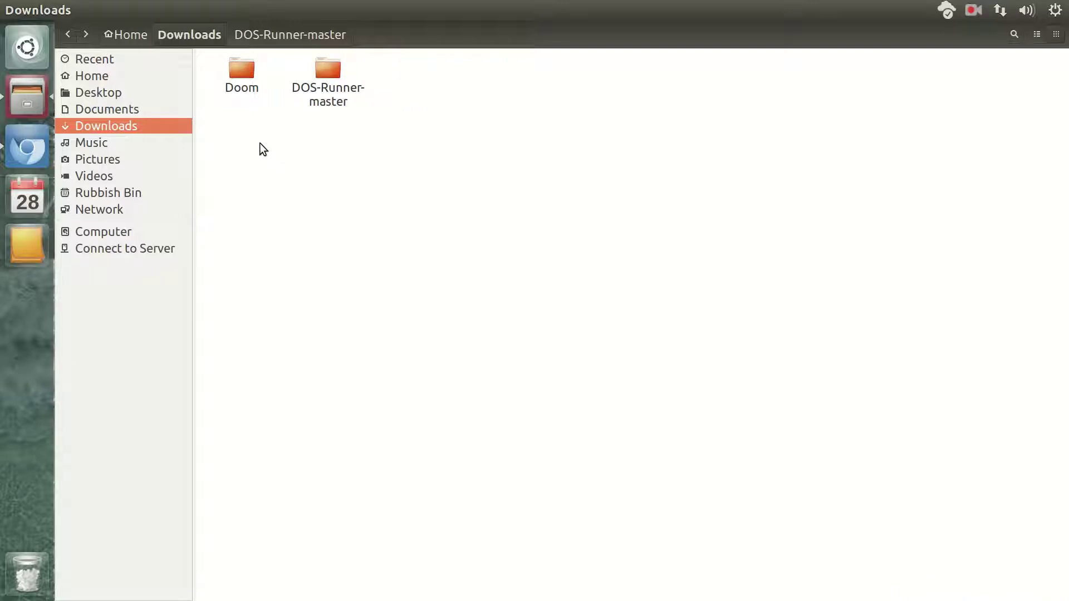
# Copy all nine Doom files from the Doom folder and open DOS-Runner-master
pyautogui.doubleClick(239, 90)
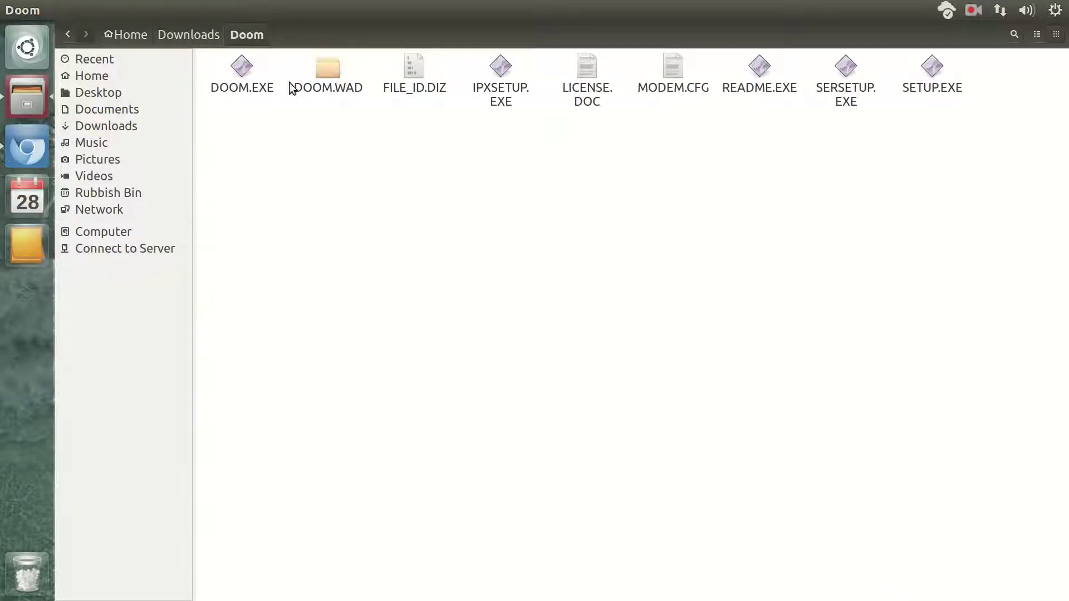
pyautogui.moveTo(1032, 231); pyautogui.dragTo(185, 62)
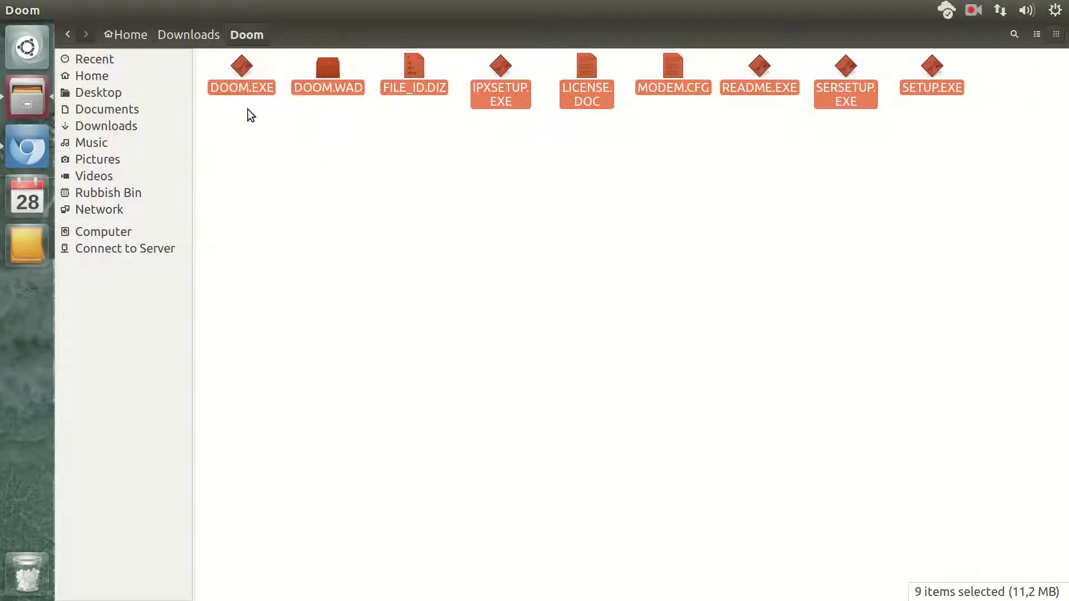
pyautogui.rightClick(245, 88)
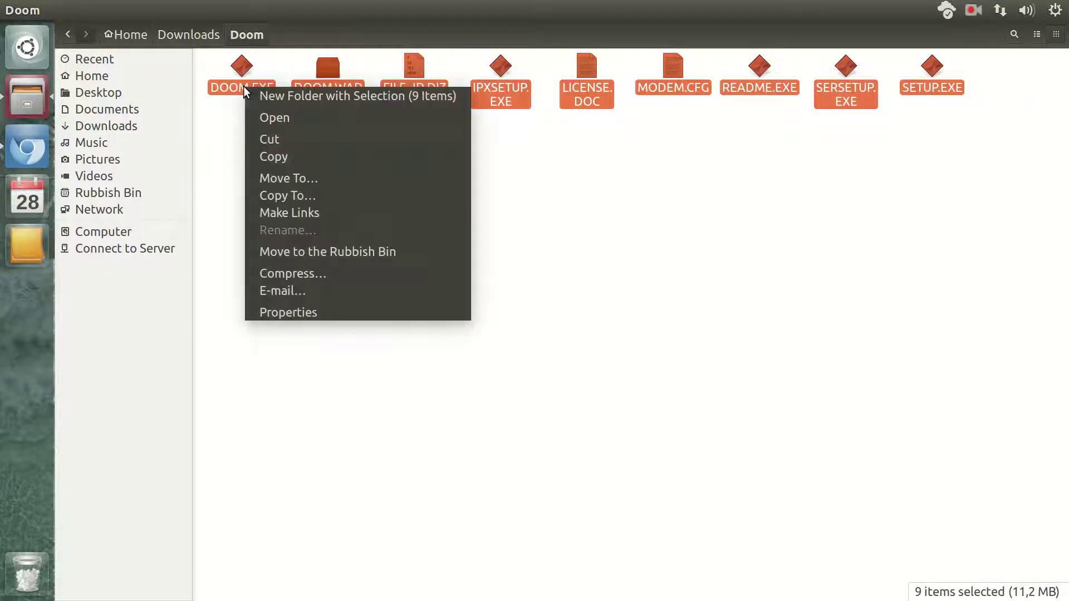
pyautogui.click(287, 155)
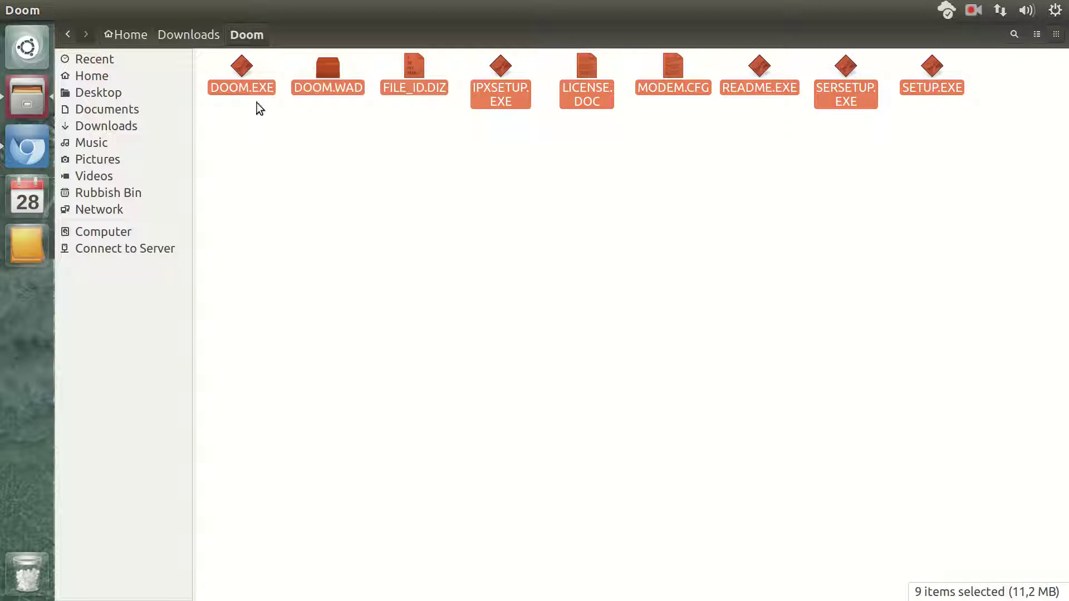
pyautogui.click(206, 40)
pyautogui.doubleClick(328, 84)
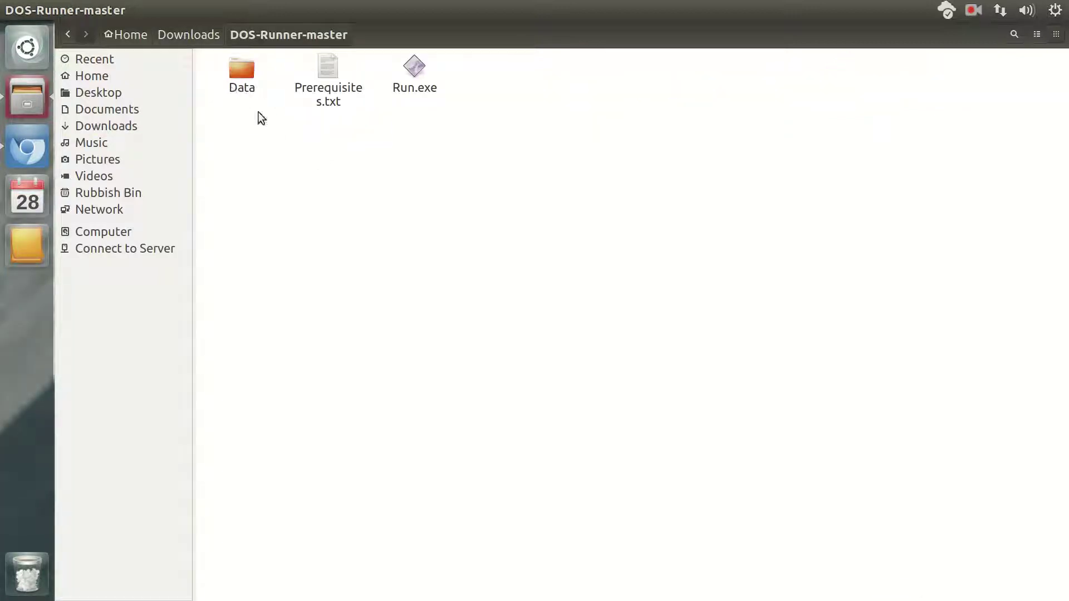
# Paste the nine Doom files into the Data folder and reopen Data to check them
pyautogui.rightClick(237, 71)
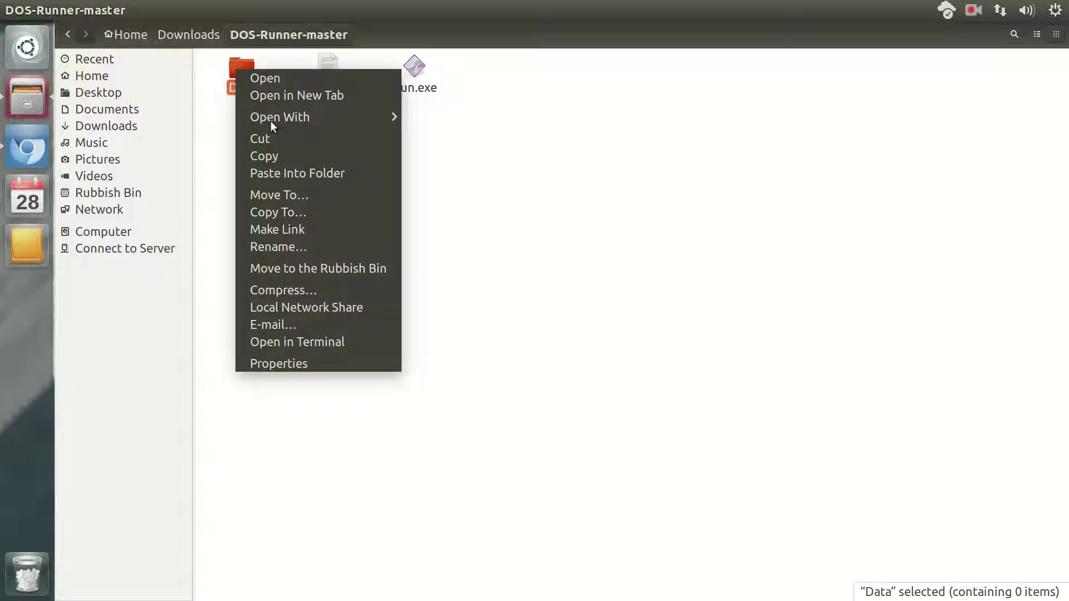
pyautogui.click(296, 172)
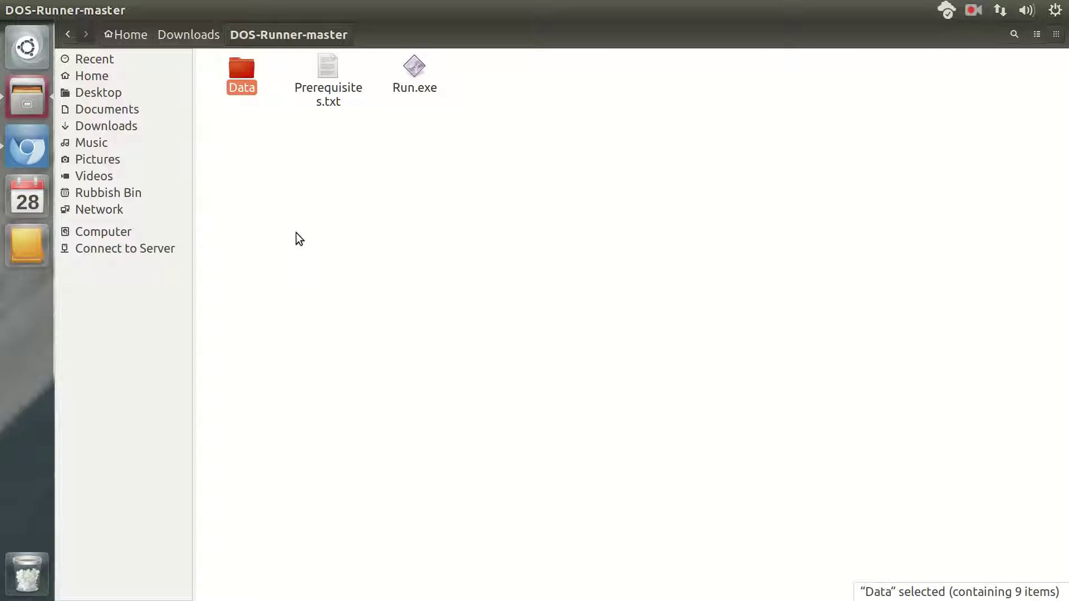
pyautogui.doubleClick(235, 87)
pyautogui.hotkey('ctrl', 'a')
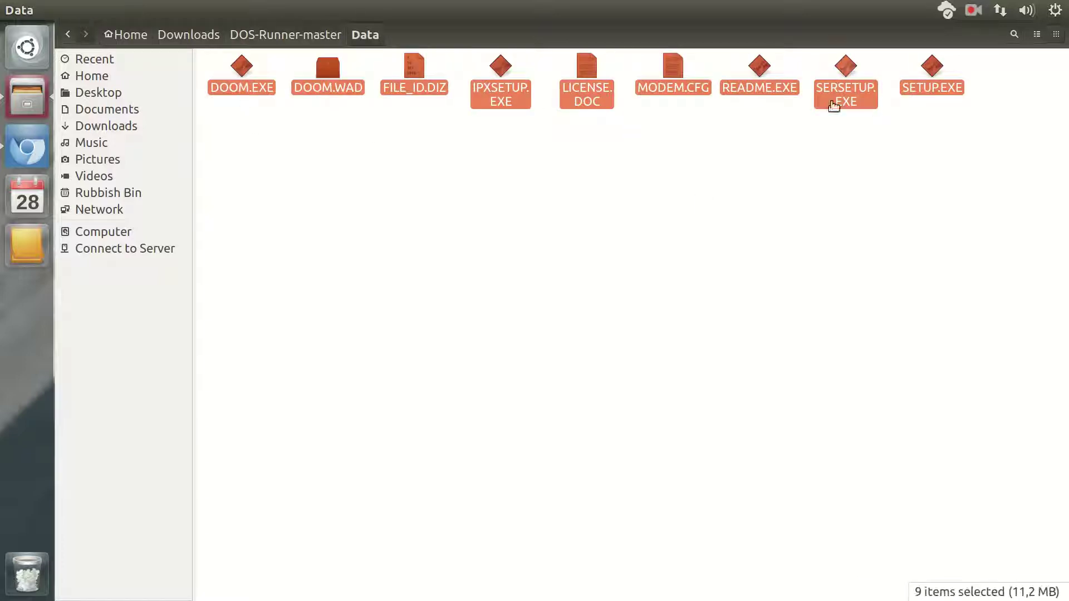
pyautogui.click(569, 219)
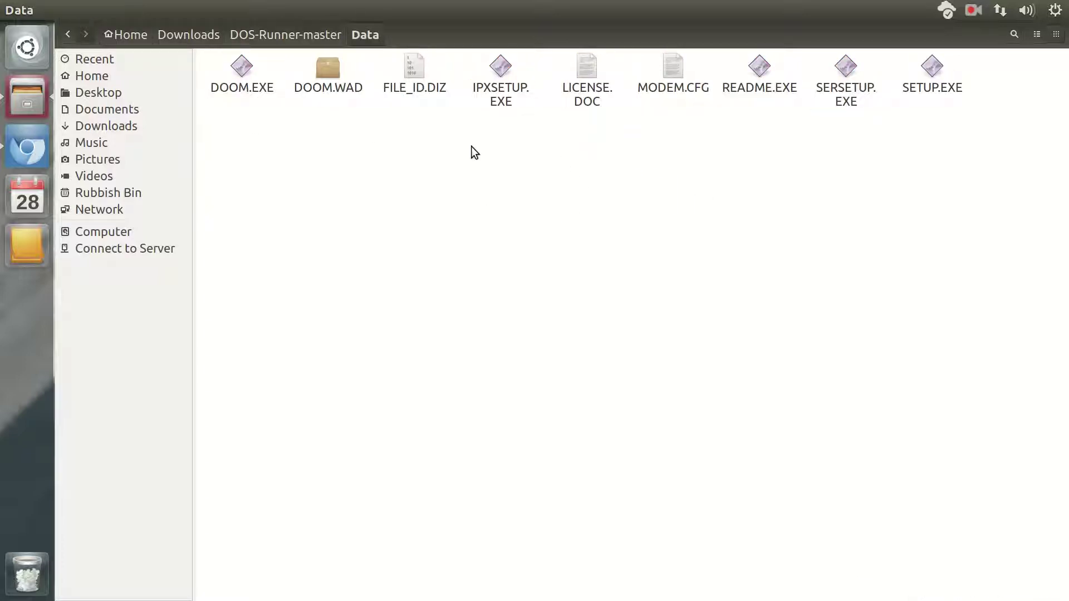
pyautogui.click(306, 36)
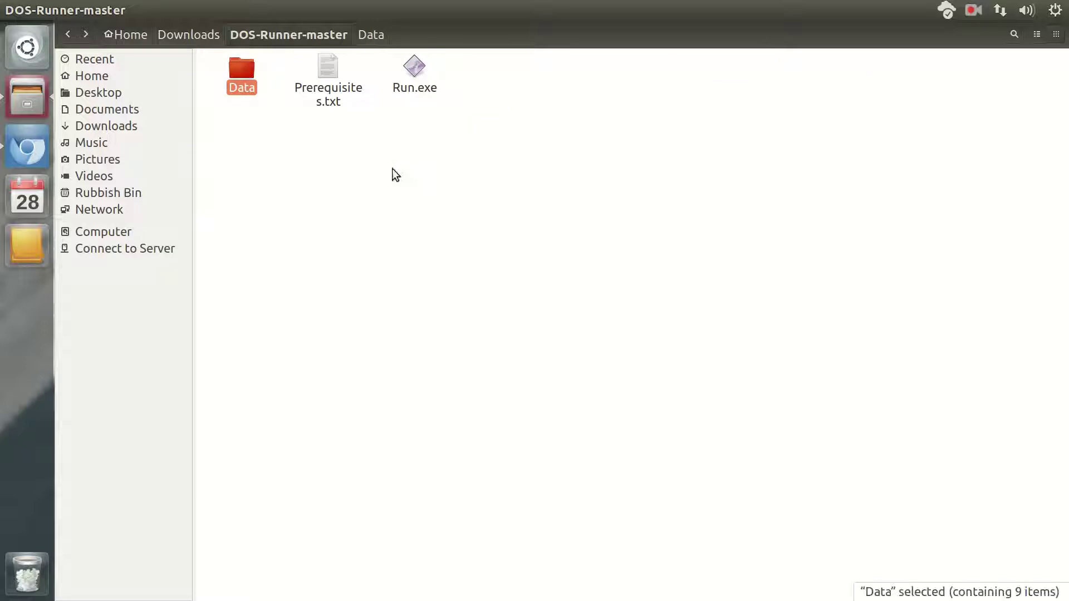
pyautogui.doubleClick(251, 88)
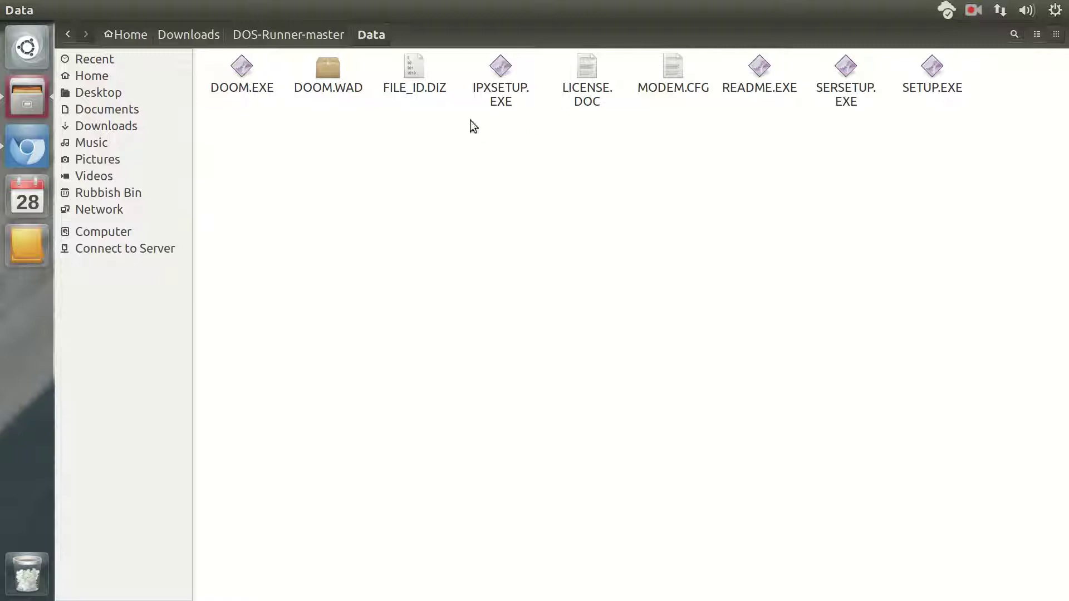
pyautogui.moveTo(241, 83); pyautogui.dragTo(252, 102)
pyautogui.click(317, 36)
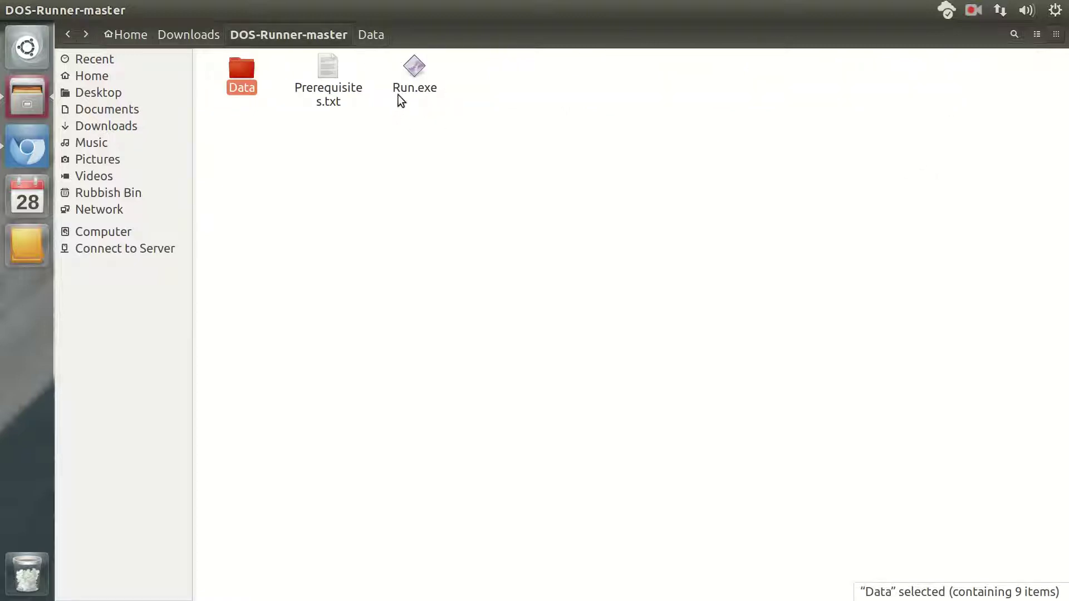
pyautogui.doubleClick(246, 89)
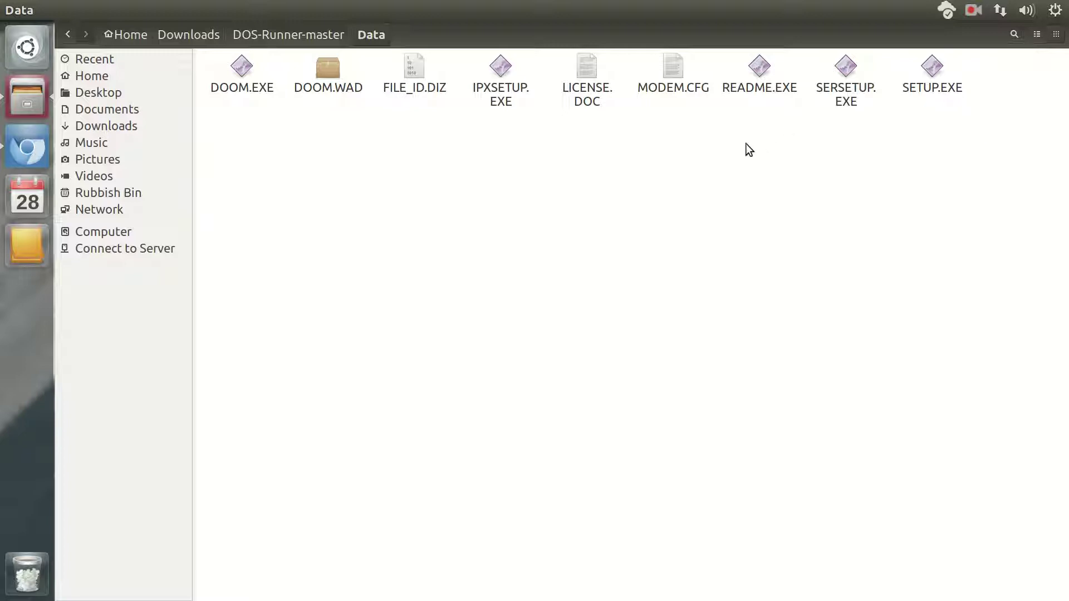
pyautogui.moveTo(249, 143)
pyautogui.mouseDown()
pyautogui.moveTo(208, 72)
pyautogui.moveTo(235, 123)
pyautogui.moveTo(266, 148)
pyautogui.moveTo(215, 75)
pyautogui.moveTo(216, 122)
pyautogui.moveTo(252, 156)
pyautogui.mouseUp()
# Rename SETUP.EXE in the Data folder to PROGRAM.EXE, keeping the .EXE extension
pyautogui.rightClick(925, 93)
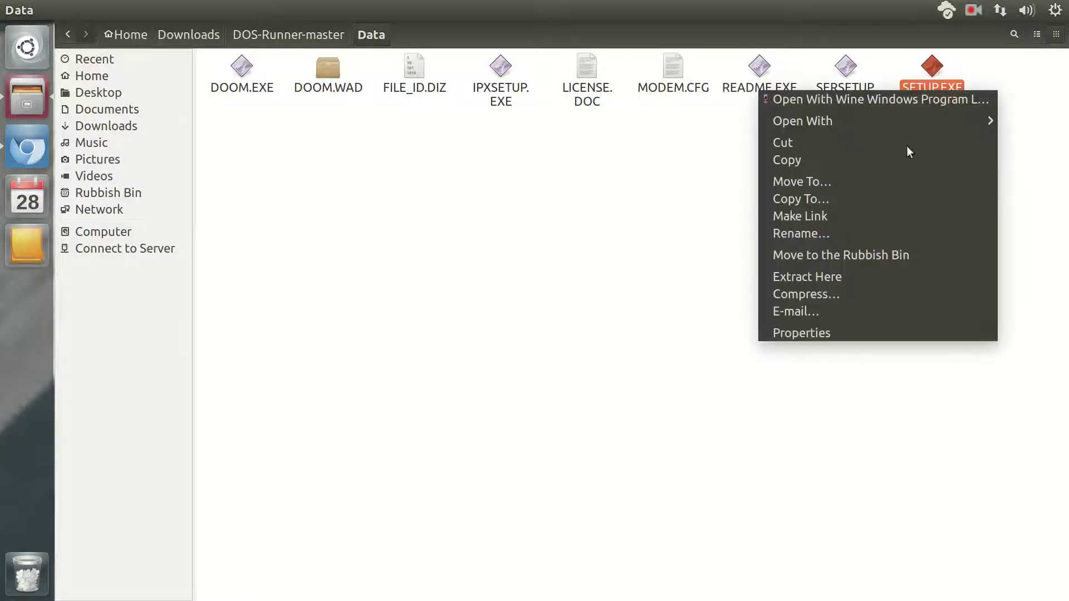
pyautogui.click(845, 234)
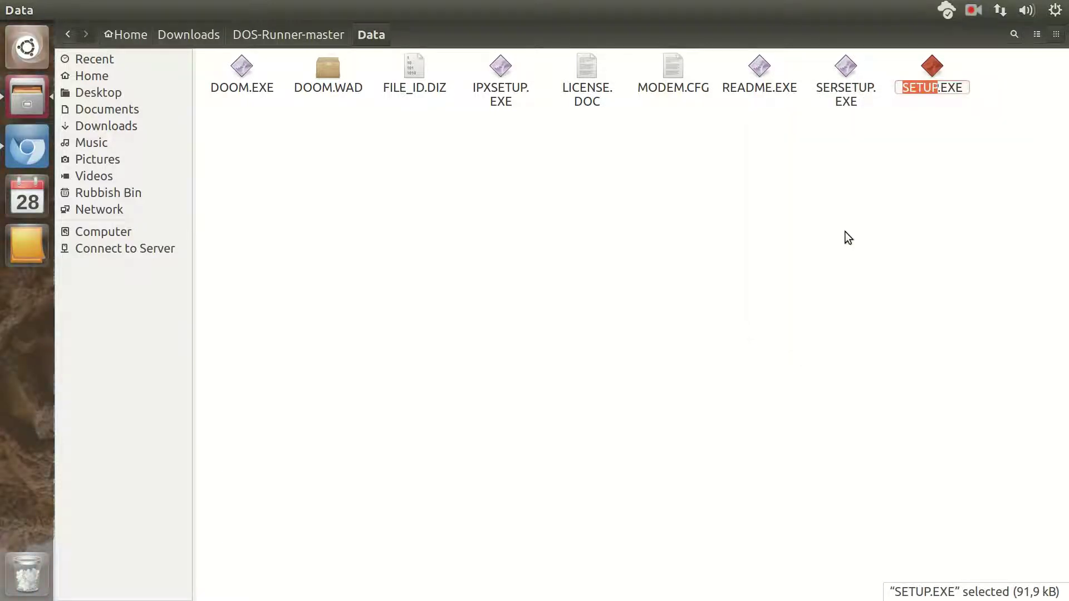
pyautogui.write('p')
pyautogui.press('BackSpace')
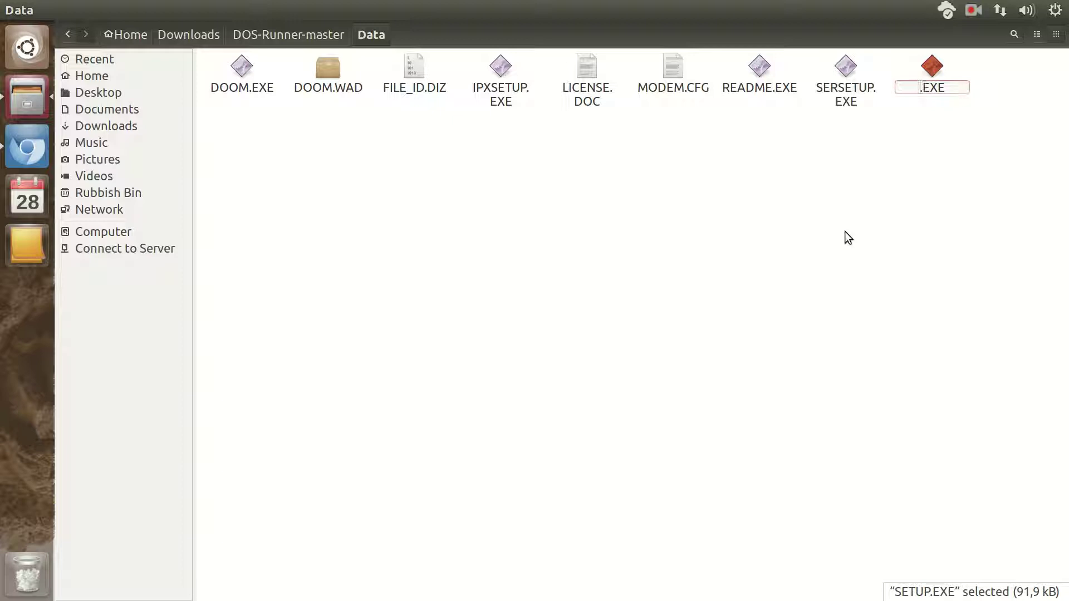
pyautogui.write('PROGRAM')
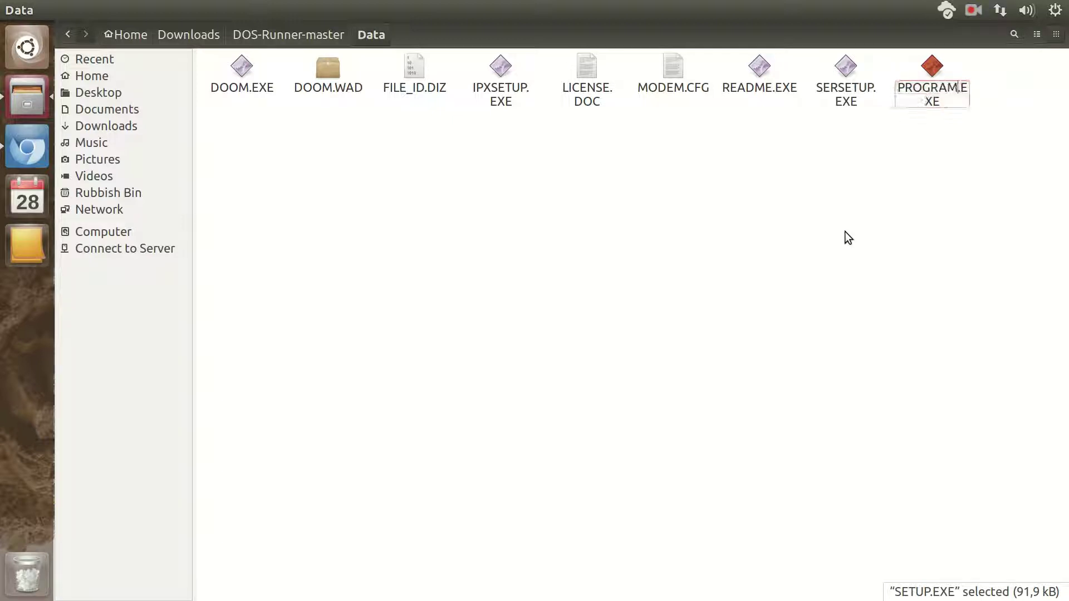
pyautogui.press('Return')
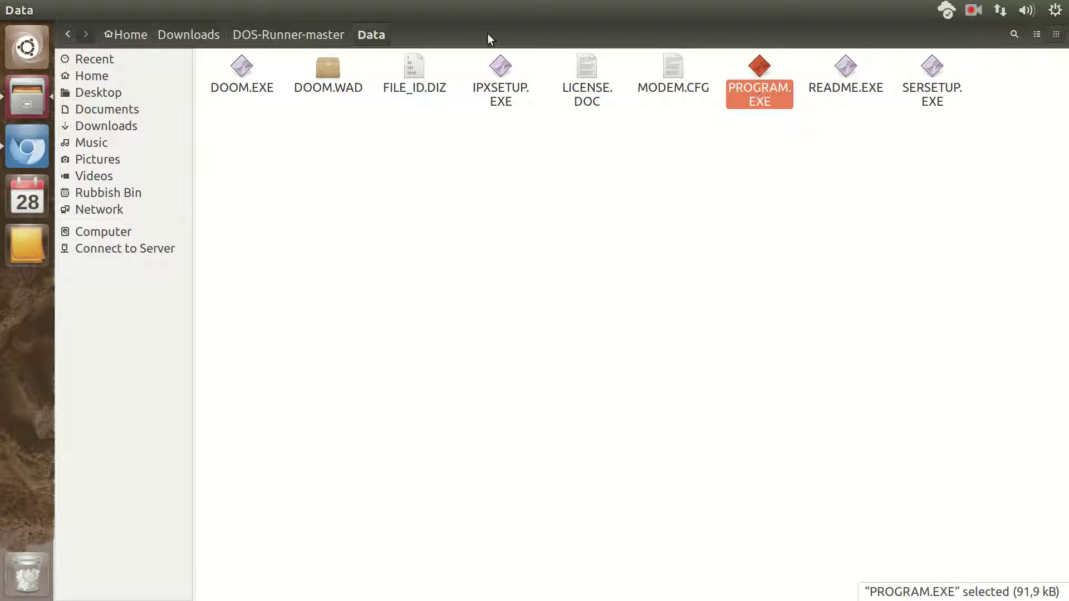
# Try launching Run.exe in DOS-Runner-master and dismiss the Access denied error
pyautogui.click(326, 38)
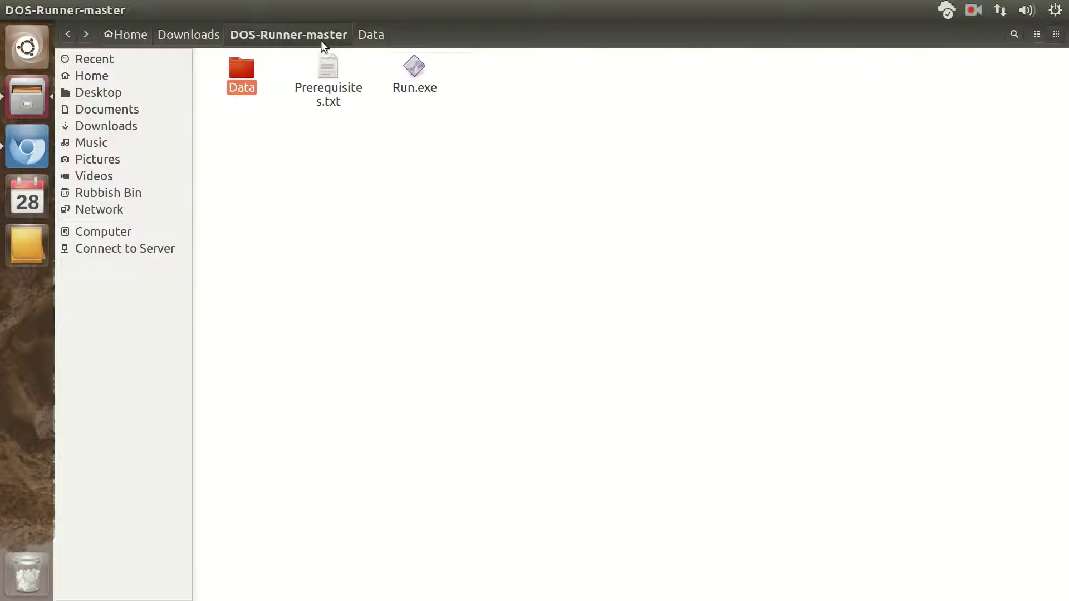
pyautogui.doubleClick(412, 92)
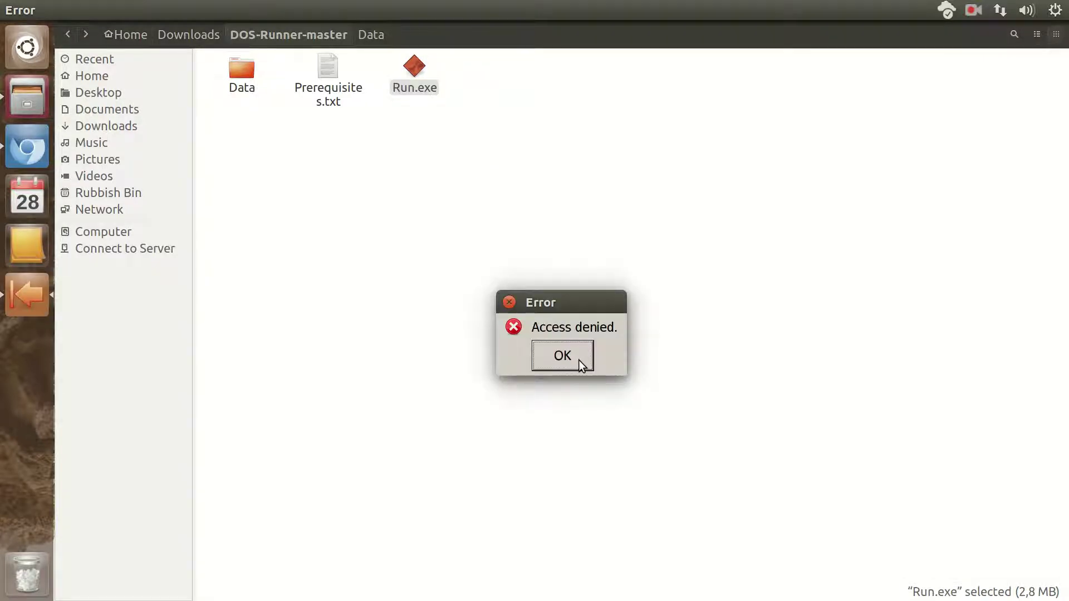
pyautogui.click(572, 359)
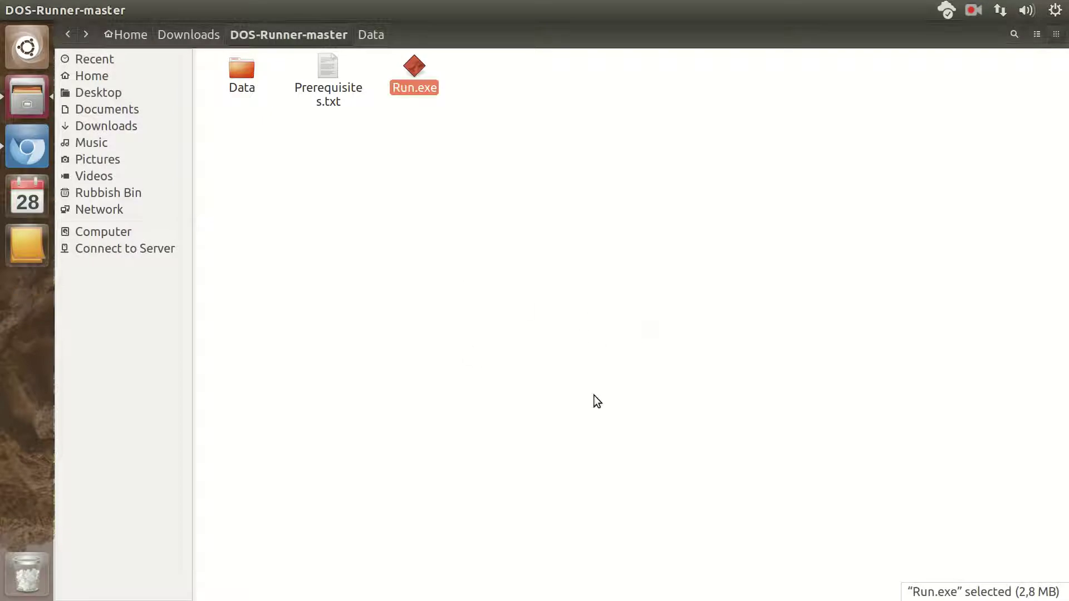
# Tick 'Allow executing file as program' in Run.exe's Permissions properties
pyautogui.rightClick(415, 85)
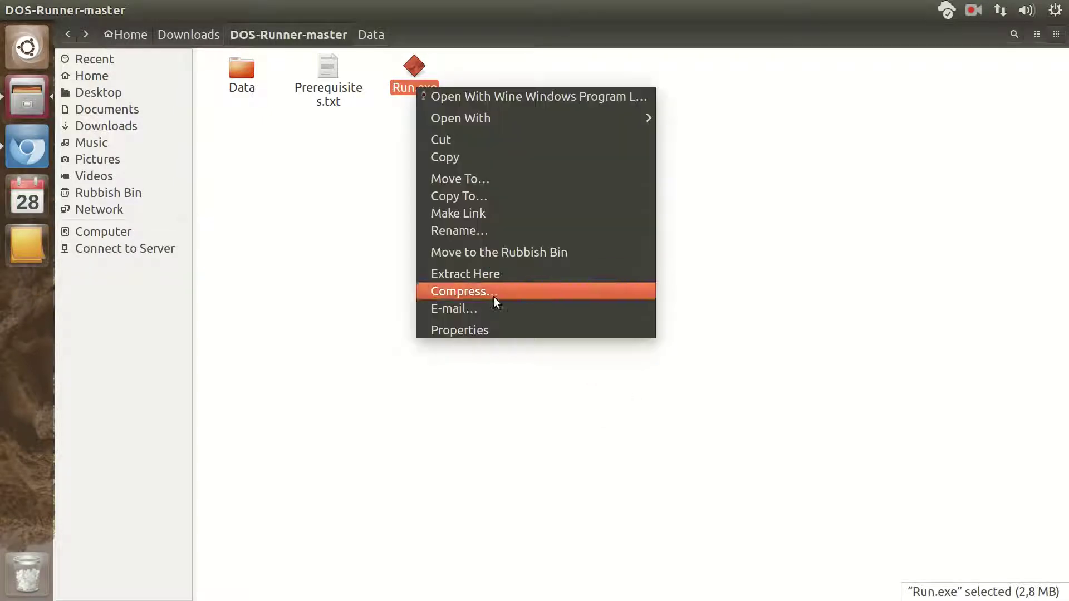
pyautogui.click(487, 333)
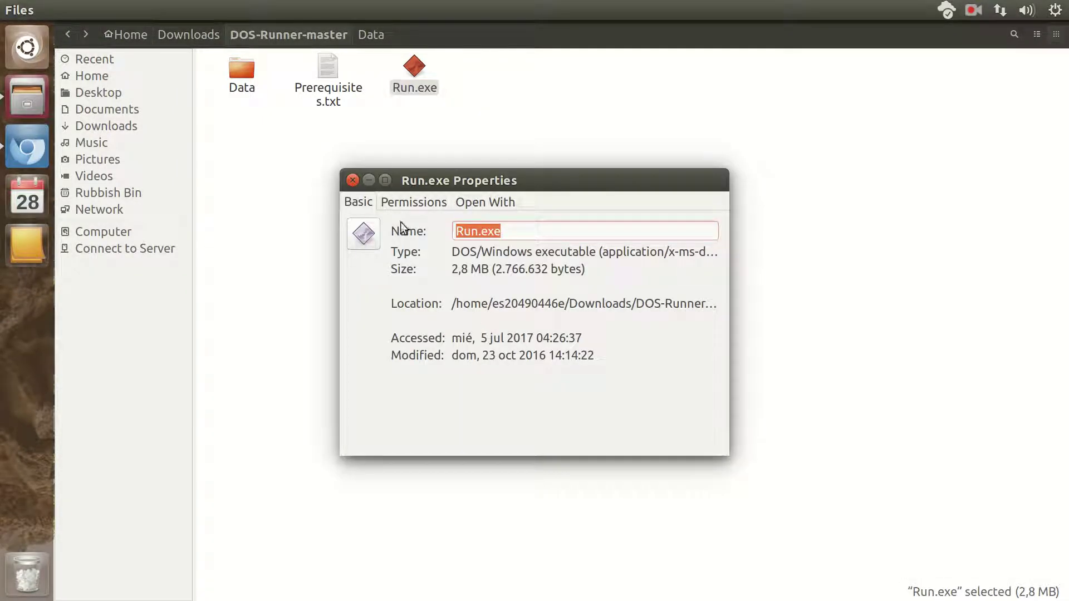
pyautogui.click(353, 181)
pyautogui.rightClick(428, 86)
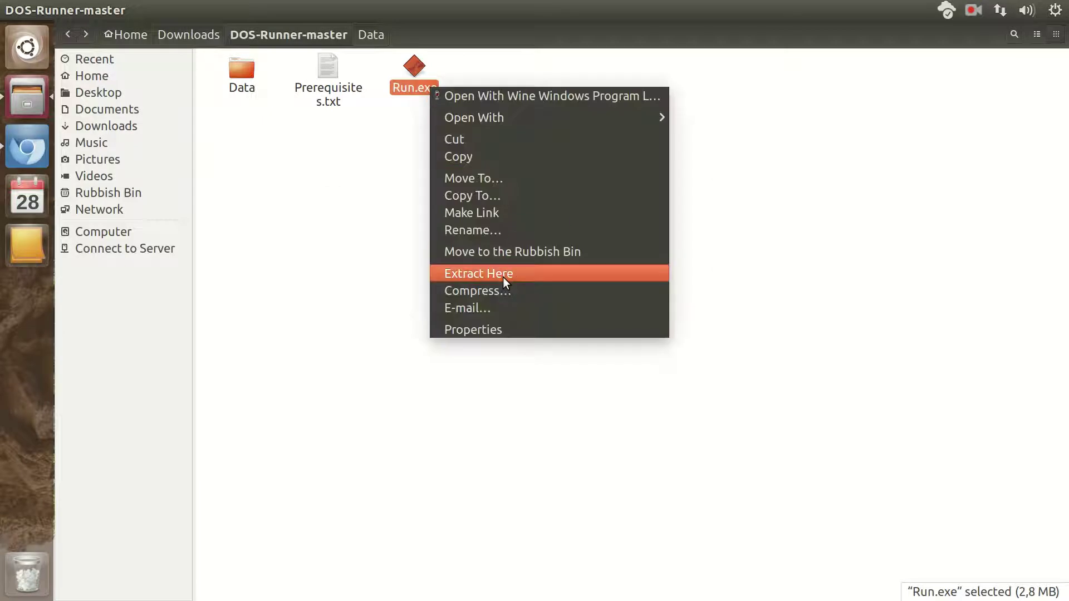
pyautogui.click(499, 329)
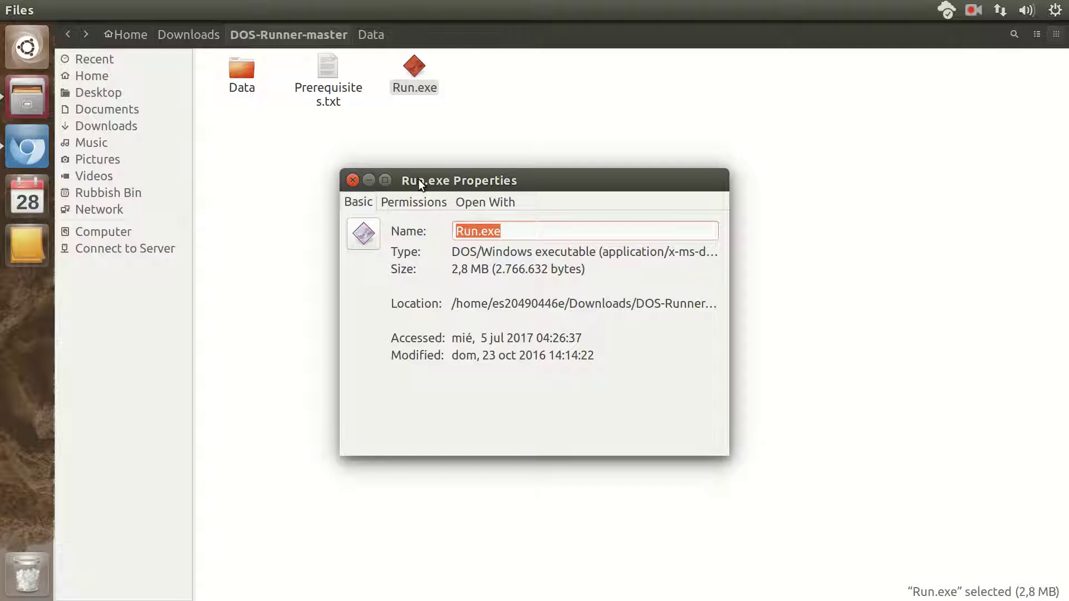
pyautogui.rightClick(413, 84)
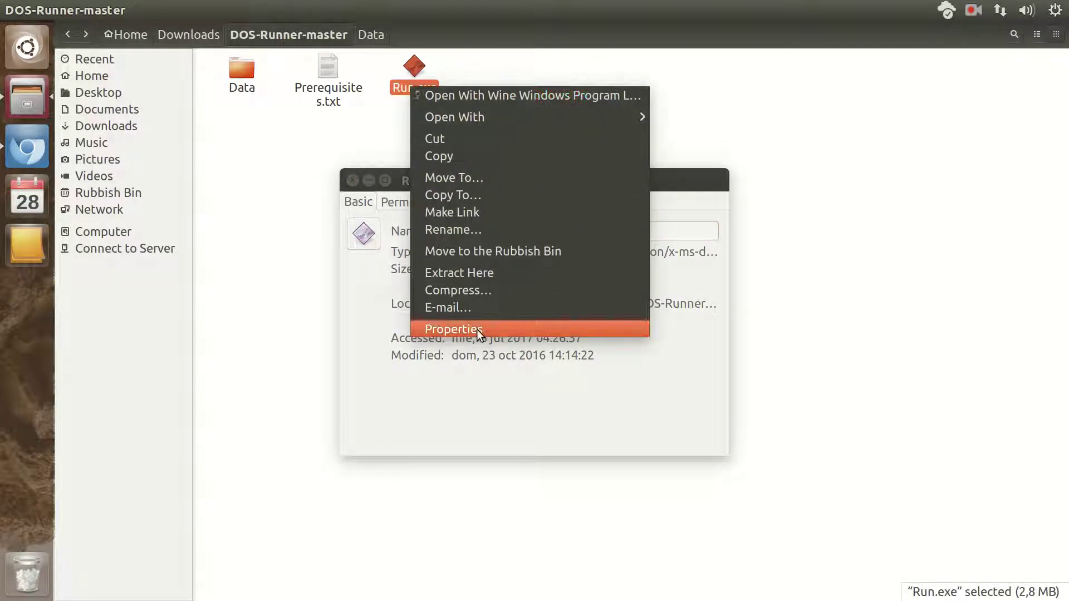
pyautogui.click(480, 368)
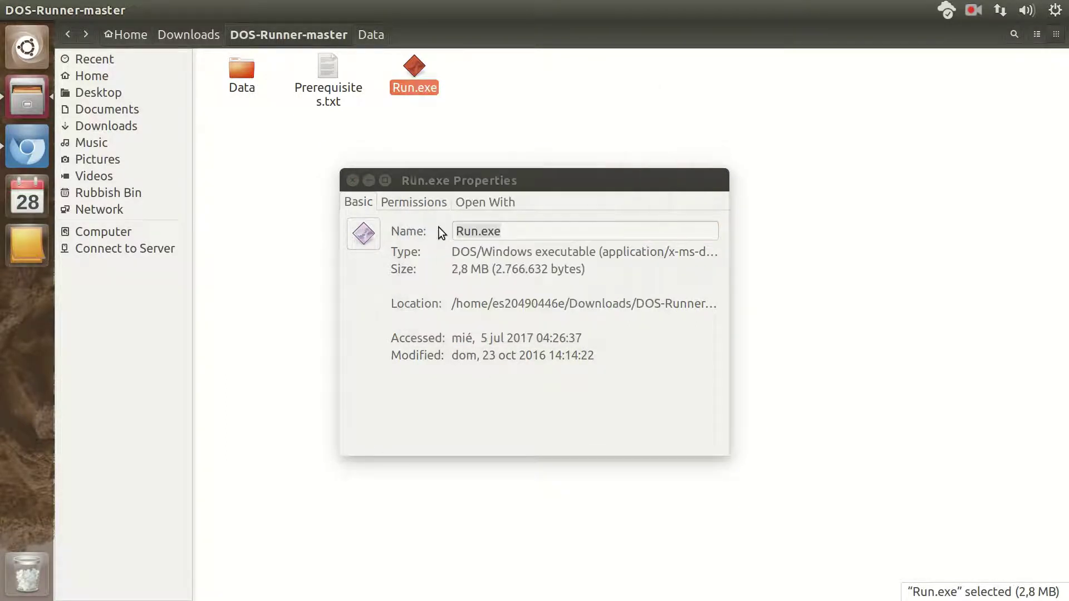
pyautogui.click(426, 204)
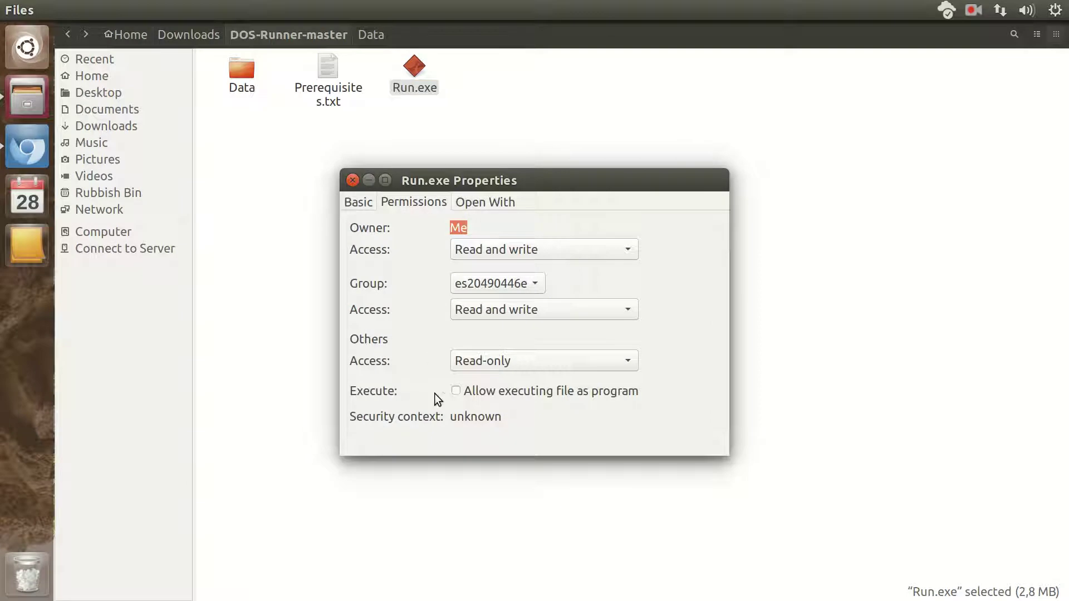
pyautogui.click(459, 391)
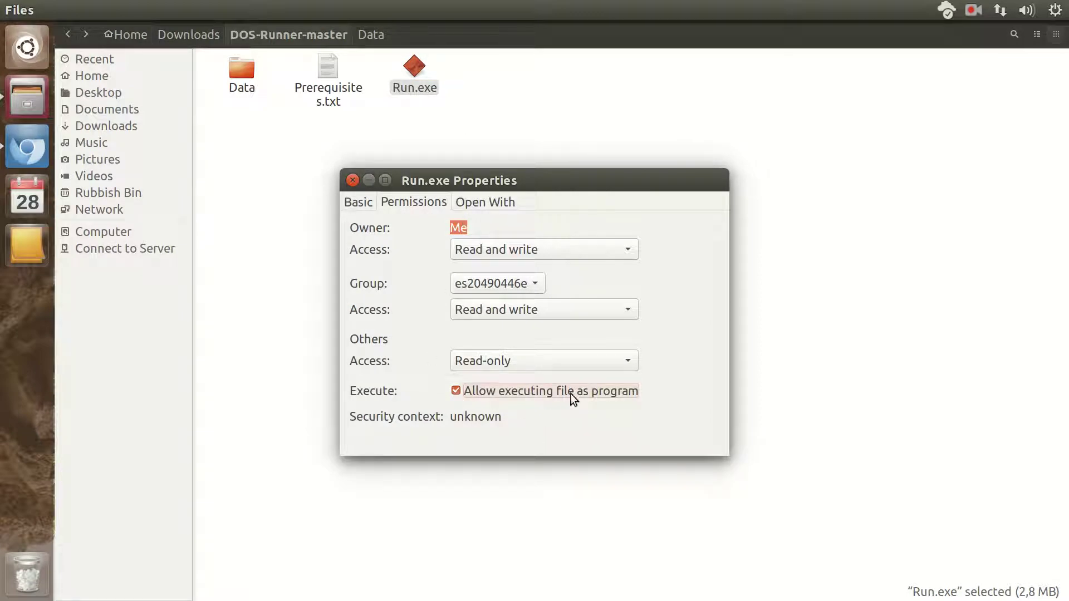
pyautogui.click(351, 181)
# Launch Run.exe and accept Keyboard only, Sound Blaster and port 220 in Doom setup
pyautogui.doubleClick(415, 72)
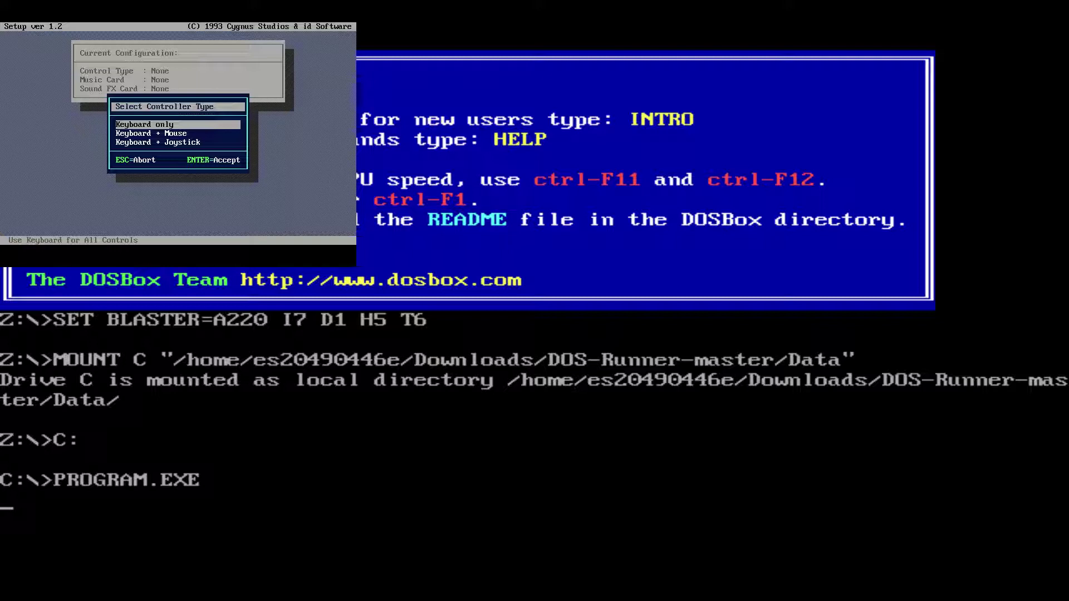
pyautogui.press('Return')
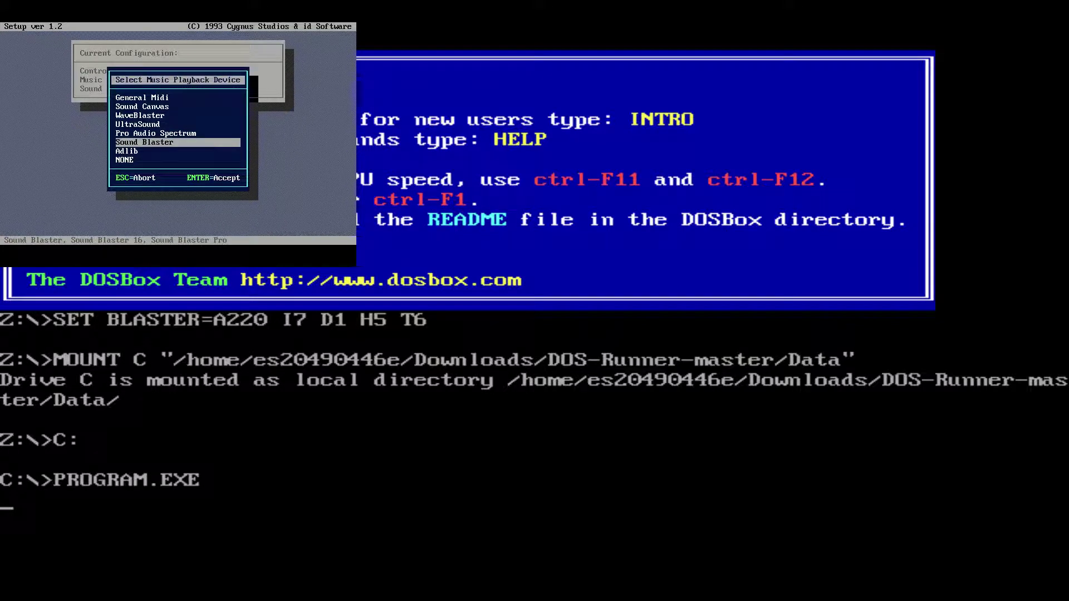
pyautogui.press('Return')
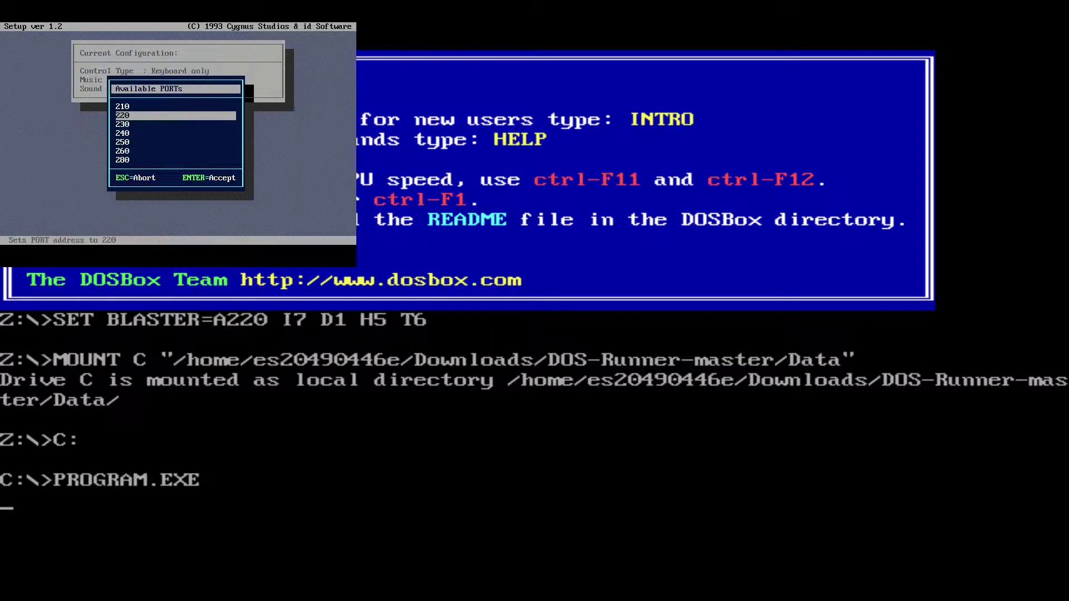
pyautogui.press('Return')
pyautogui.press('Return')
pyautogui.press('Return')
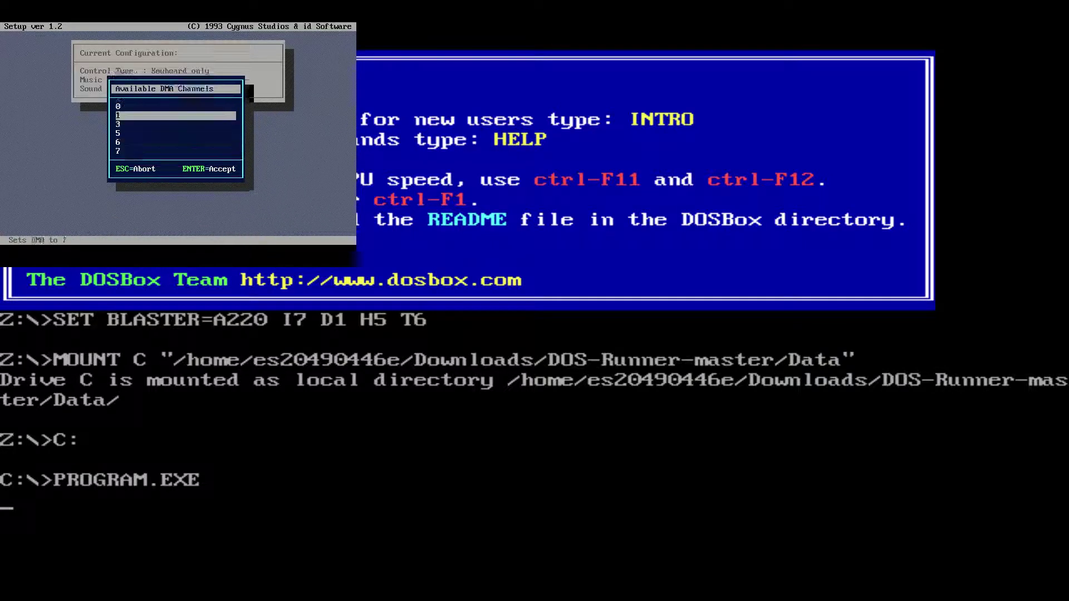
pyautogui.press('Return')
pyautogui.press('Return')
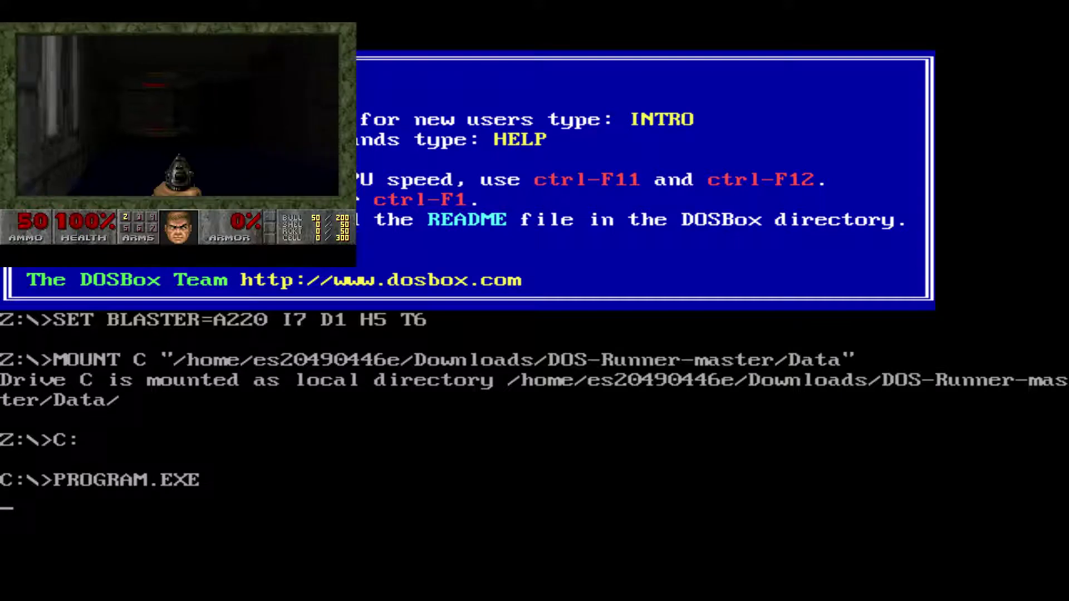
# Start a new Doom game with the default episode and skill, and walk briefly
pyautogui.press('Escape')
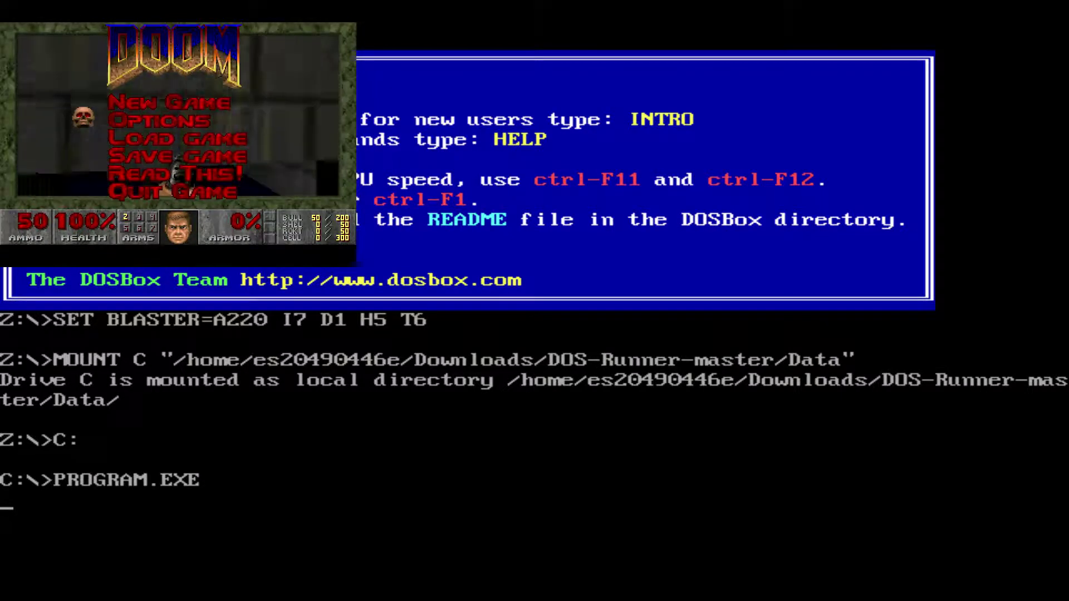
pyautogui.press('Return')
pyautogui.press('Return')
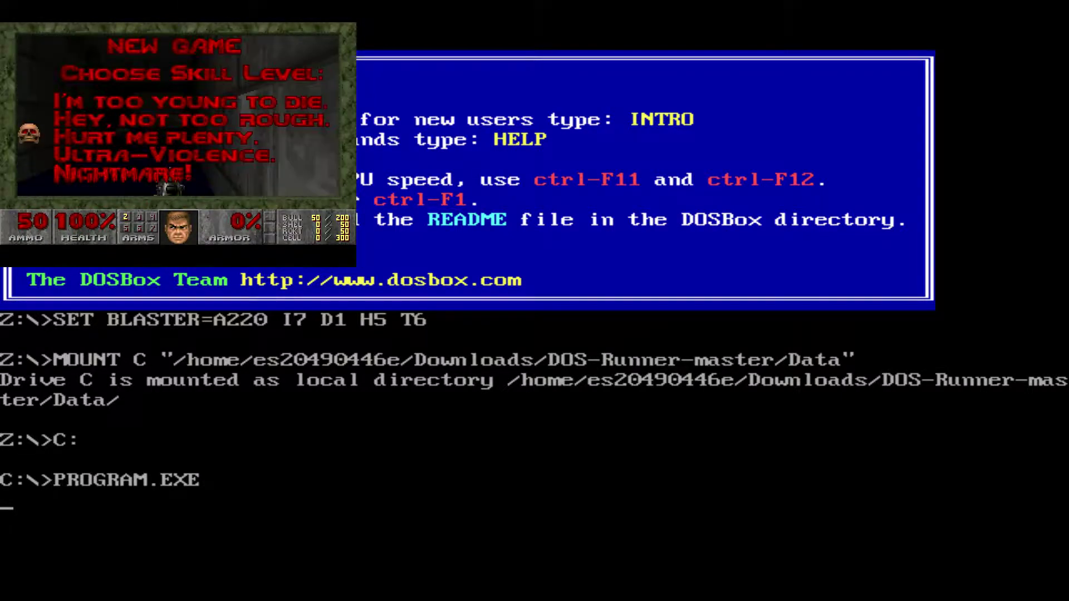
pyautogui.press('Return')
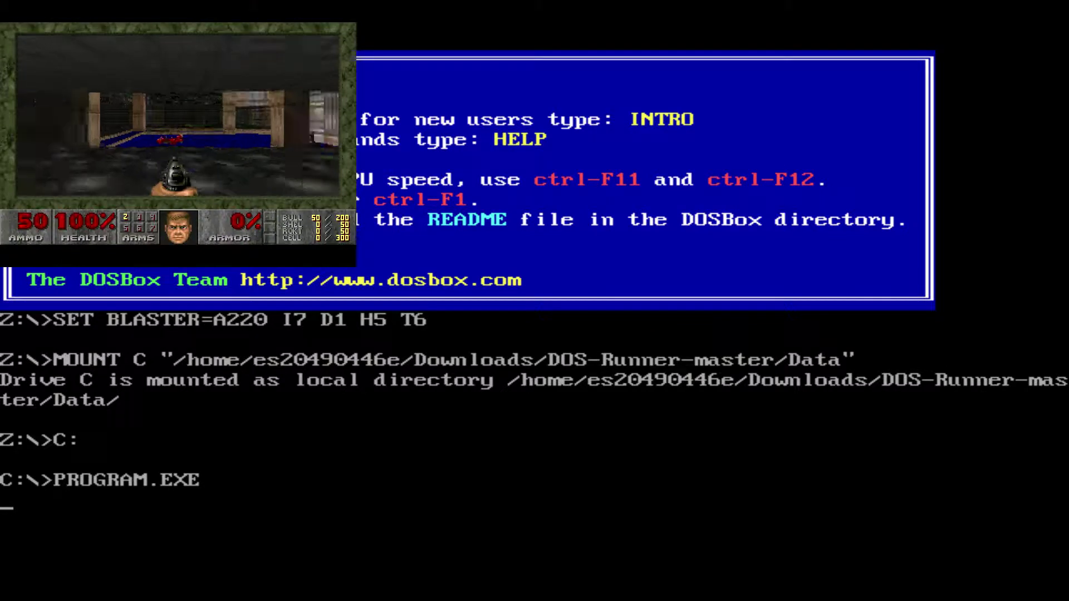
pyautogui.press('Up')
pyautogui.press('Left')
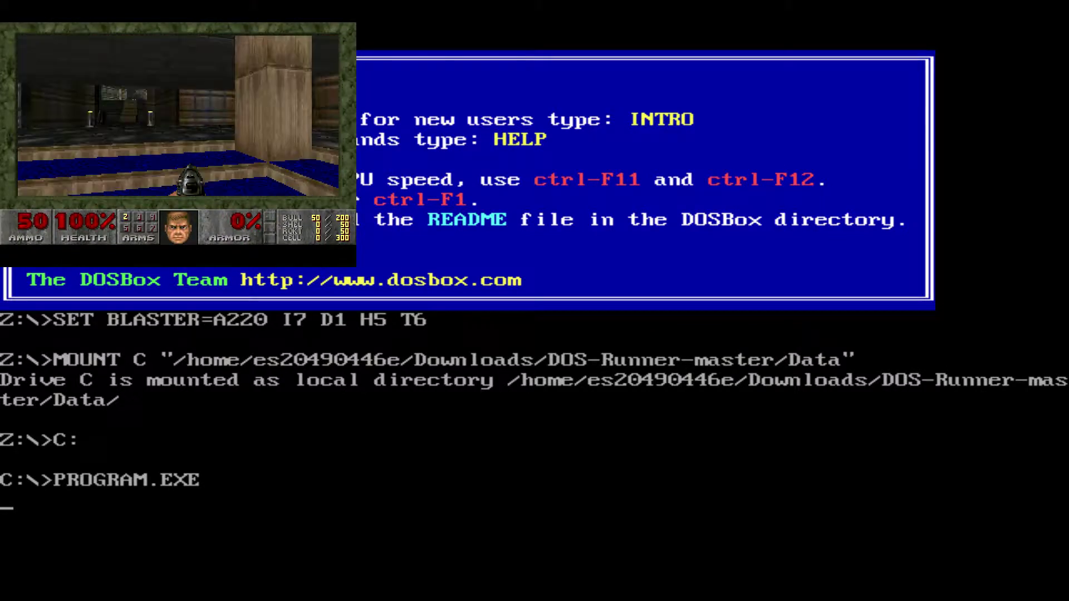
# Quit Doom from the main menu, confirming with Y to close DOSBox
pyautogui.press('Escape')
pyautogui.press('Down')
pyautogui.press('Down')
pyautogui.press('Down')
pyautogui.press('Down')
pyautogui.press('Down')
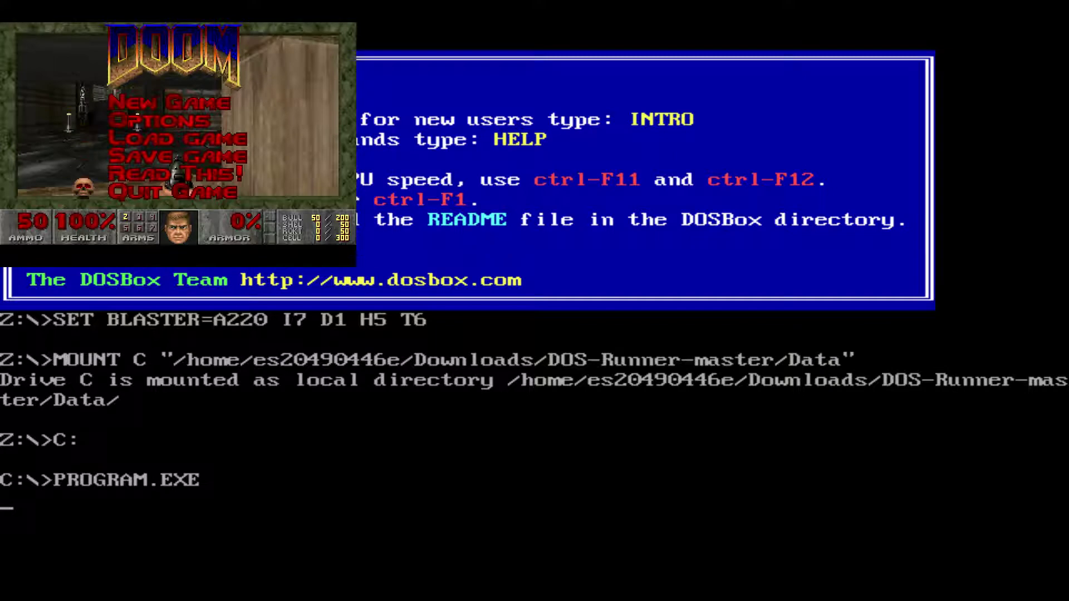
pyautogui.press('Return')
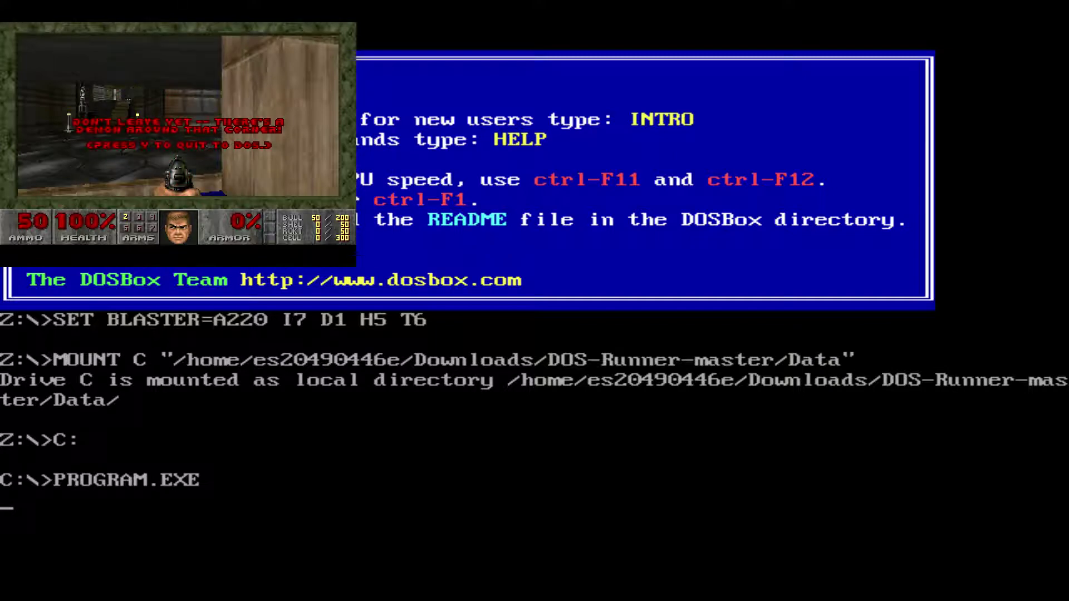
pyautogui.press('y')
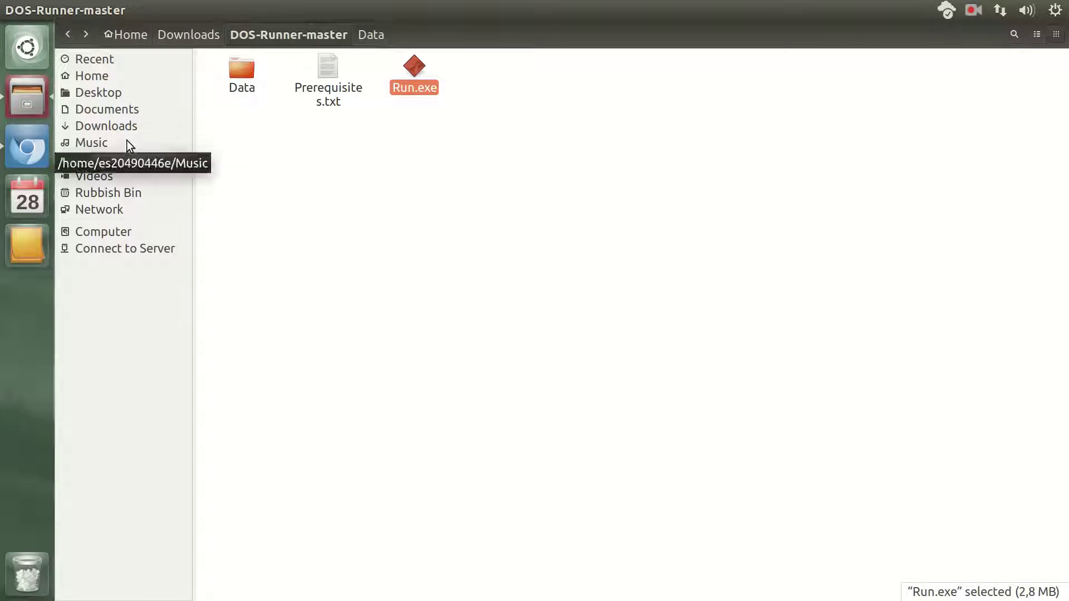
# Rename PROGRAM.EXE in the Data folder back to SETUP.EXE
pyautogui.doubleClick(252, 83)
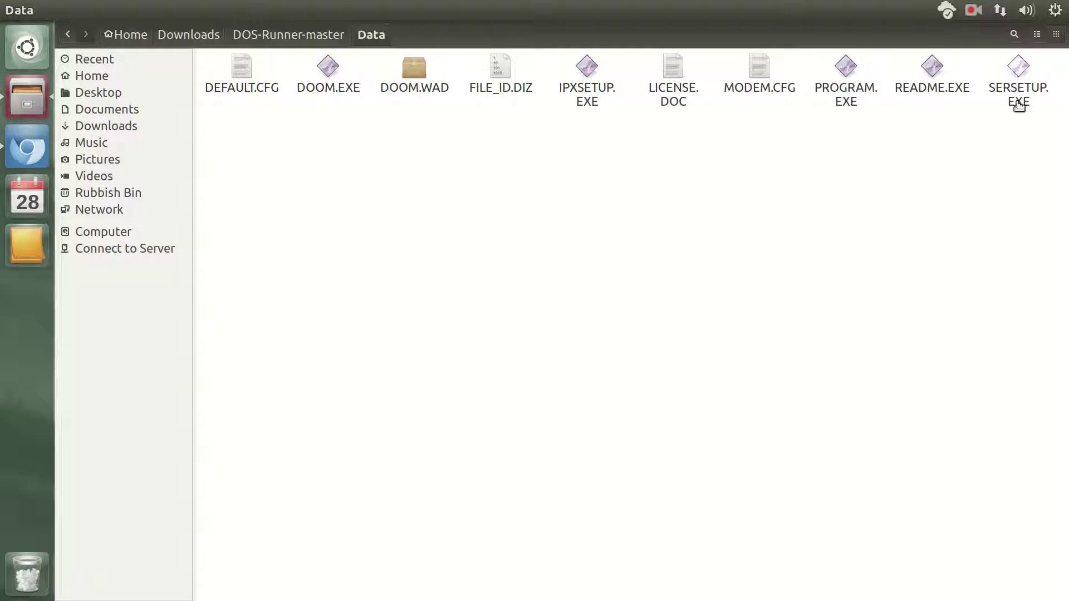
pyautogui.moveTo(846, 89)
pyautogui.mouseDown()
pyautogui.moveTo(850, 75)
pyautogui.moveTo(853, 135)
pyautogui.moveTo(844, 94)
pyautogui.mouseUp()
pyautogui.rightClick(843, 92)
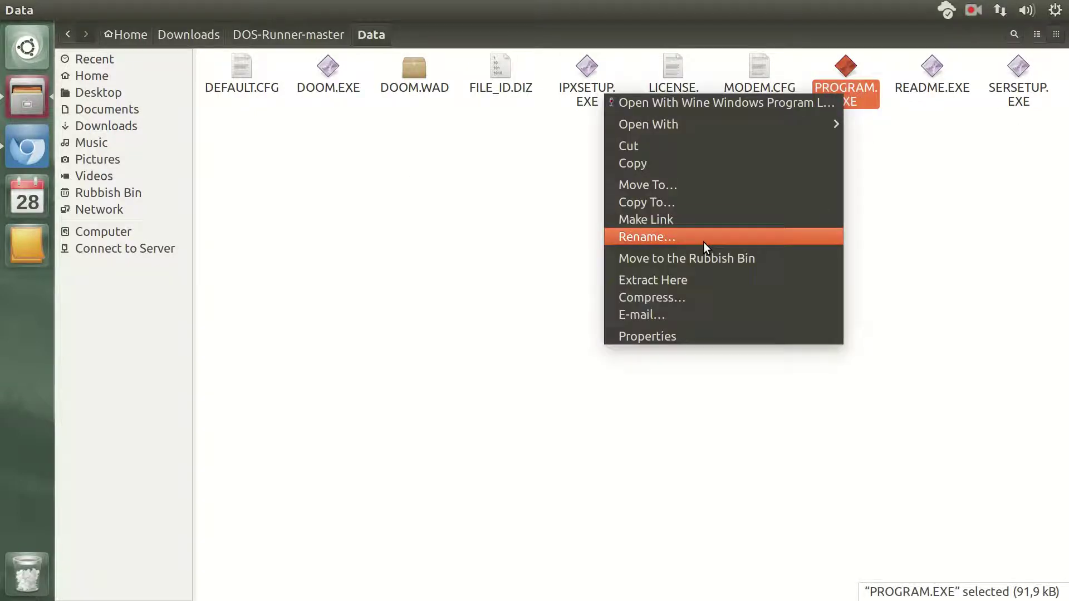
pyautogui.click(703, 242)
pyautogui.write('SETU')
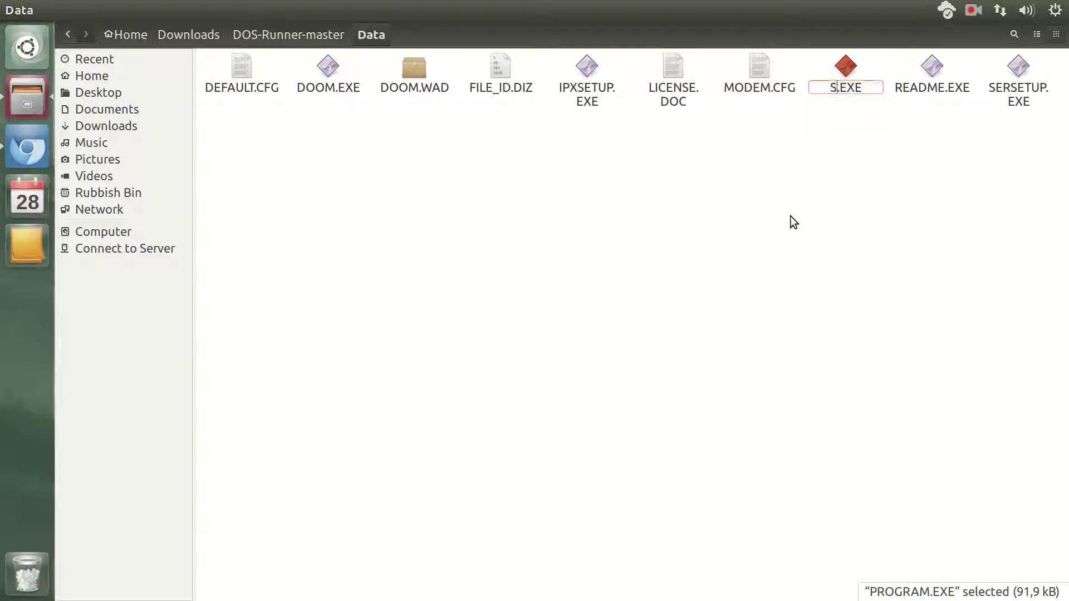
pyautogui.write('P')
pyautogui.press('Return')
pyautogui.click(289, 146)
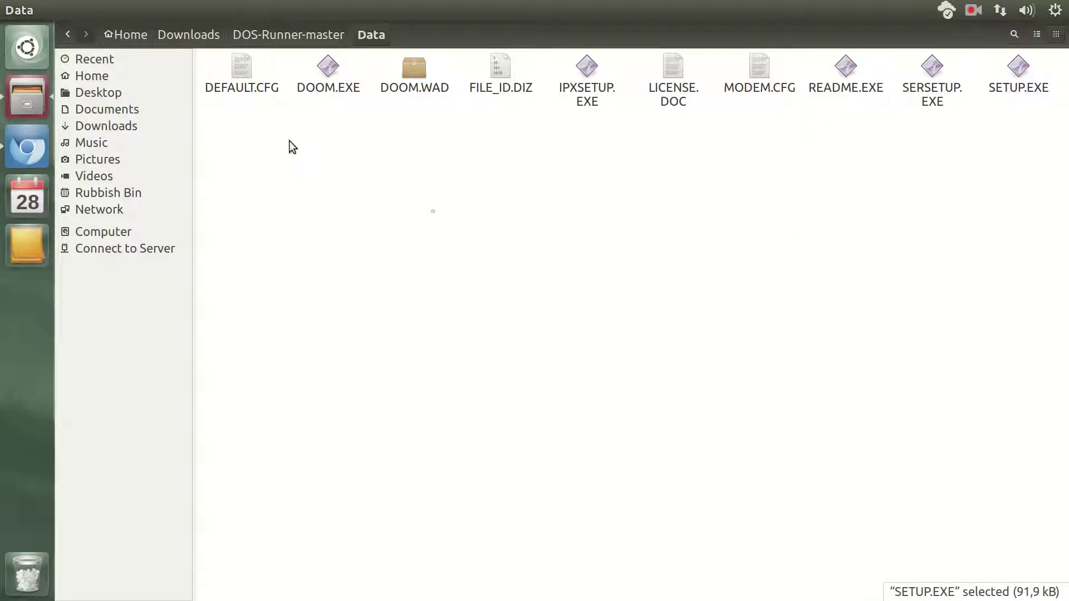
# Rename DOOM.EXE to PROGRAM.EXE and return to DOS-Runner-master
pyautogui.rightClick(321, 89)
pyautogui.click(381, 233)
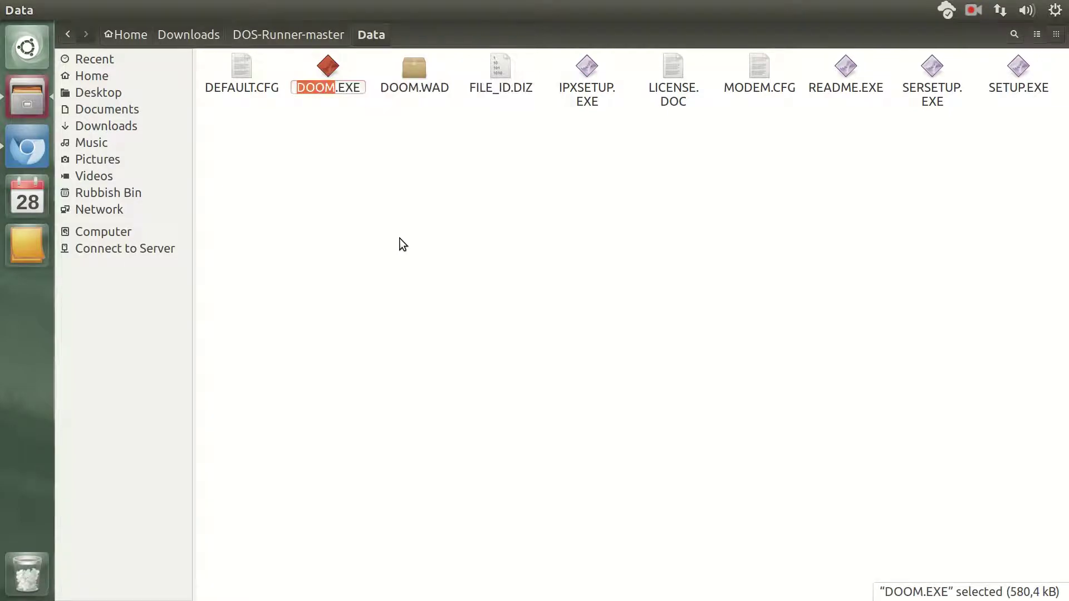
pyautogui.write('PROGRAM')
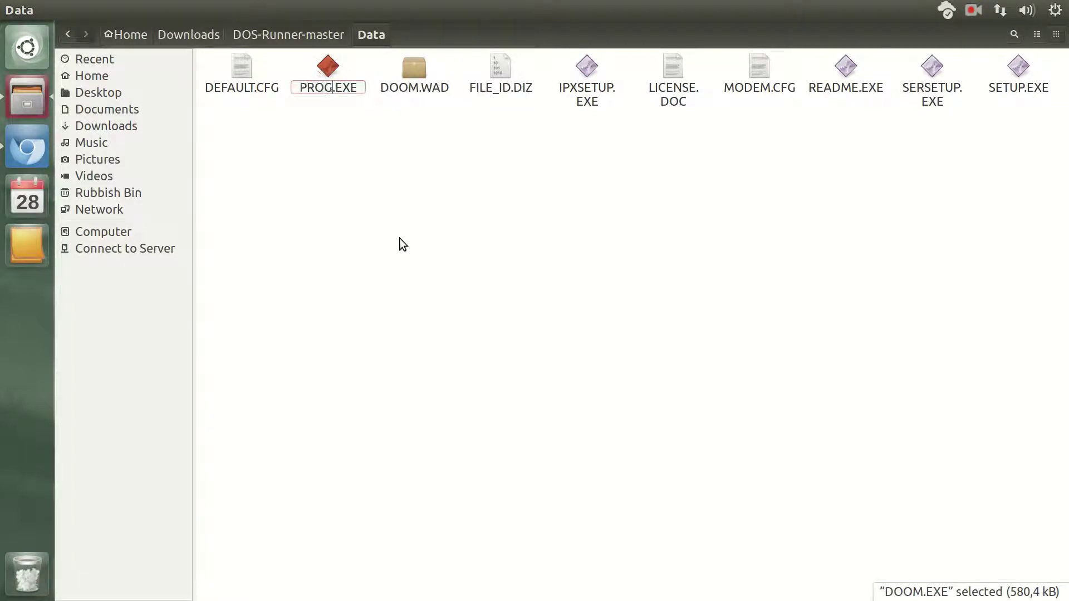
pyautogui.press('Return')
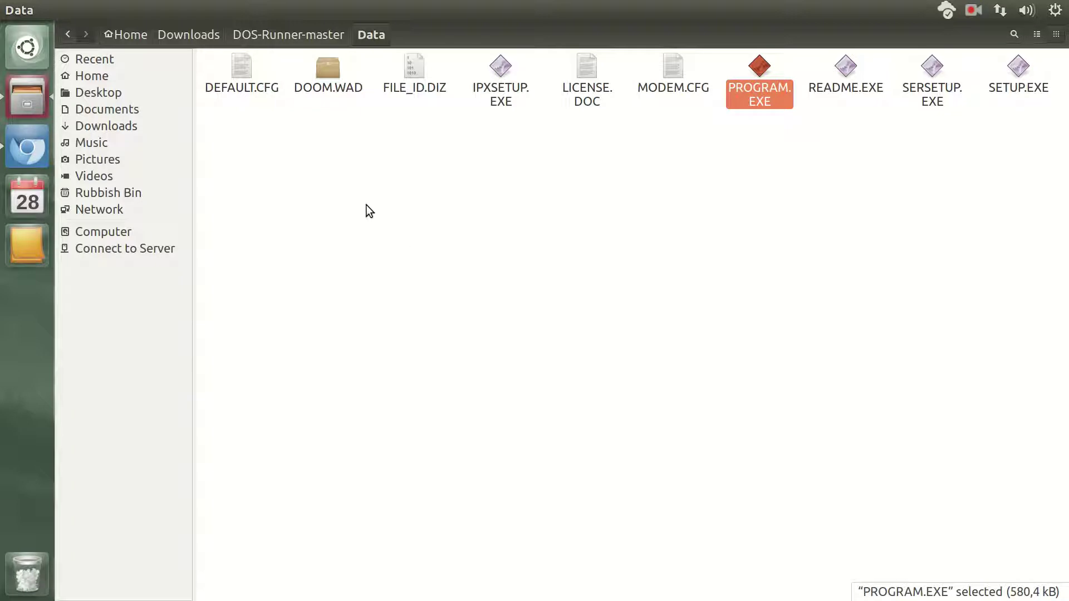
pyautogui.click(293, 38)
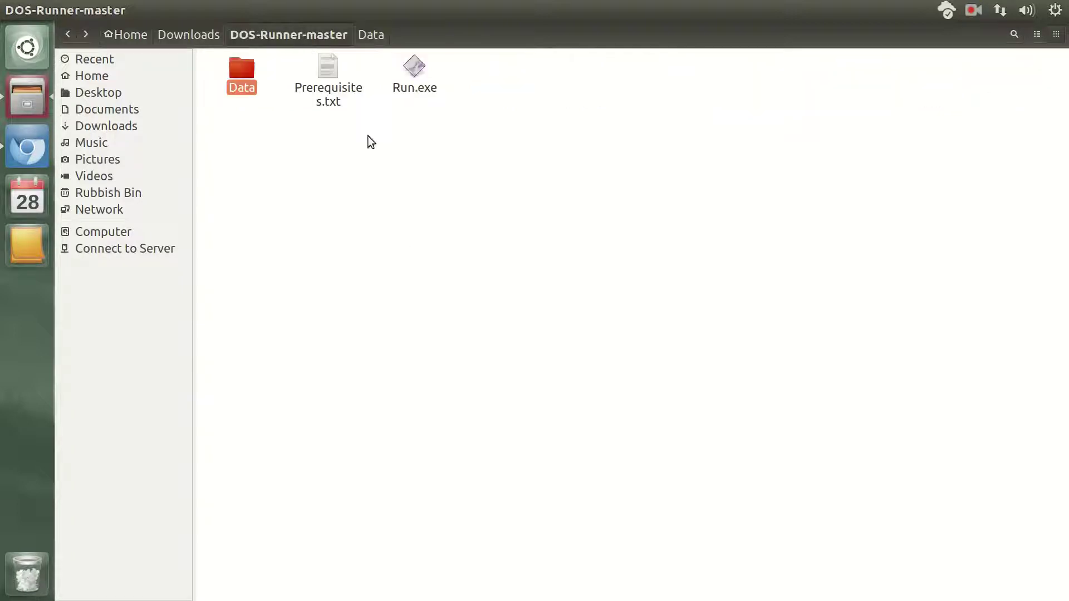
# Launch Run.exe, start a new Doom game and walk into the first level
pyautogui.doubleClick(414, 89)
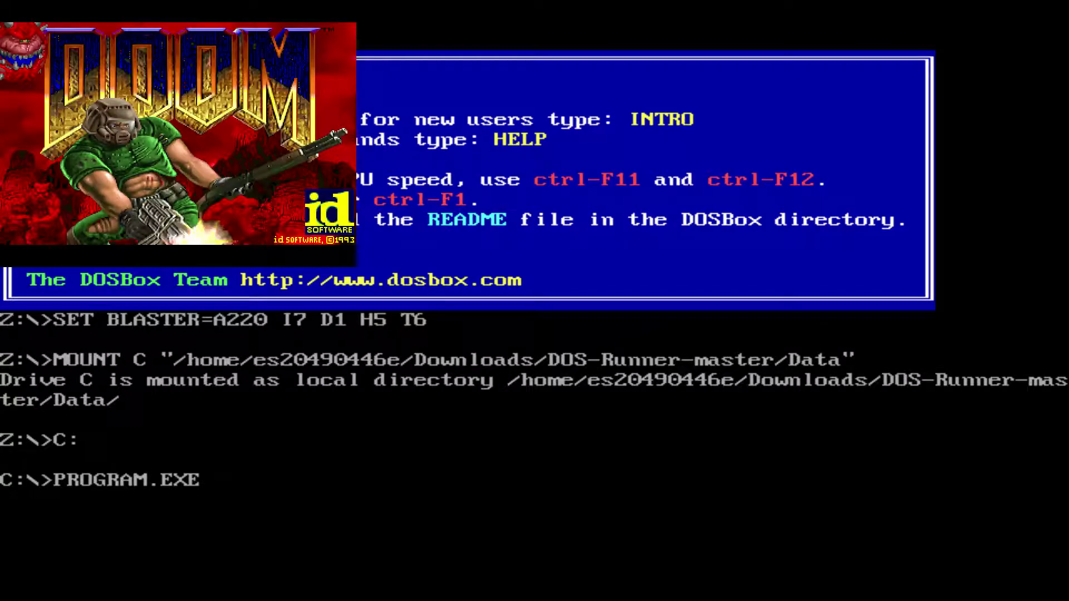
pyautogui.press('Escape')
pyautogui.press('Return')
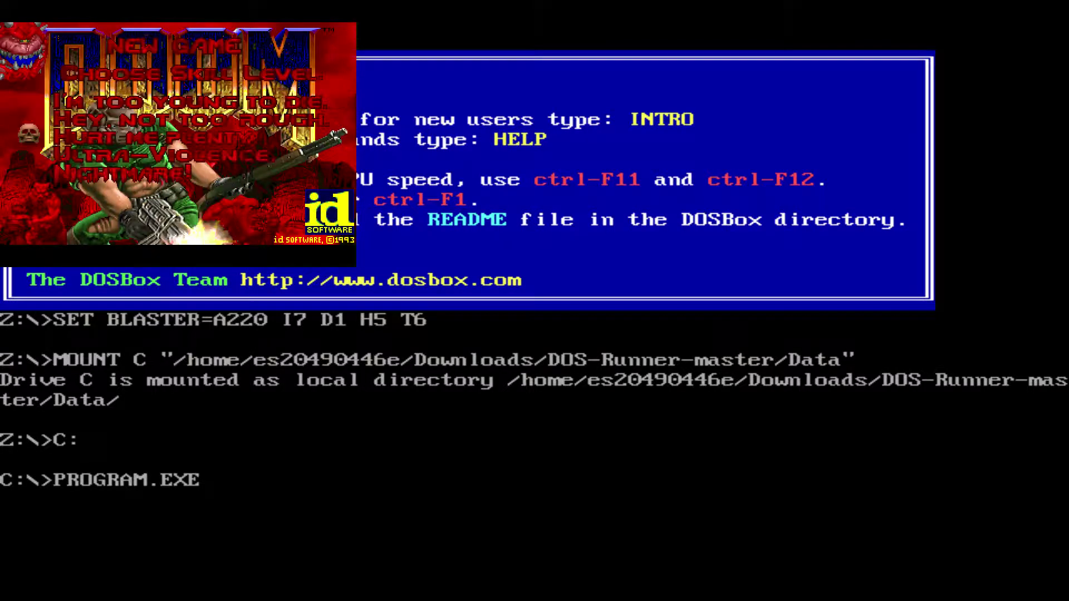
pyautogui.press('Return')
pyautogui.press('Up')
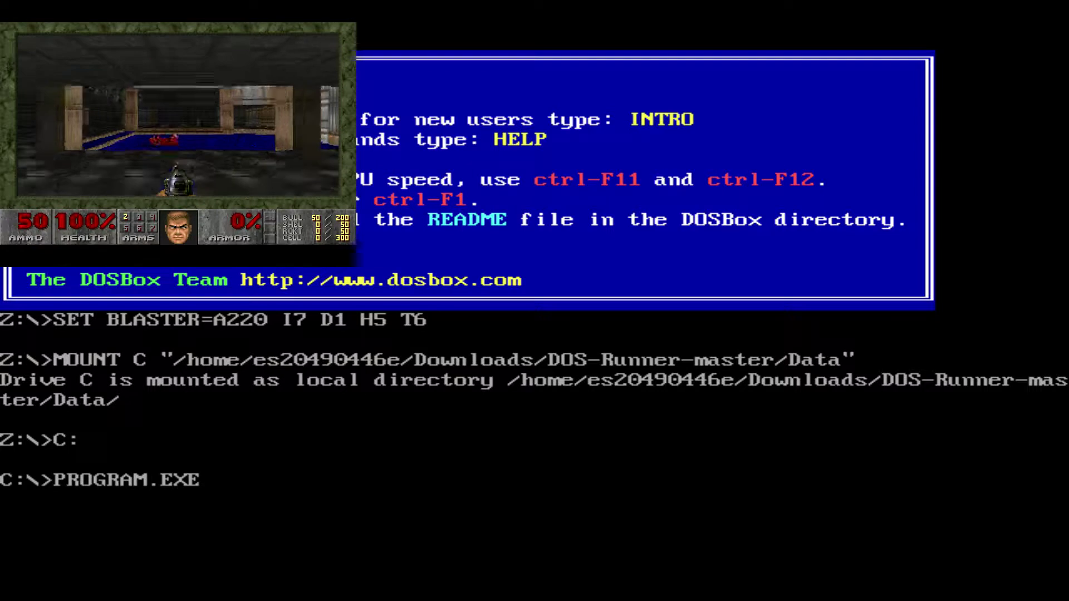
pyautogui.press('Up')
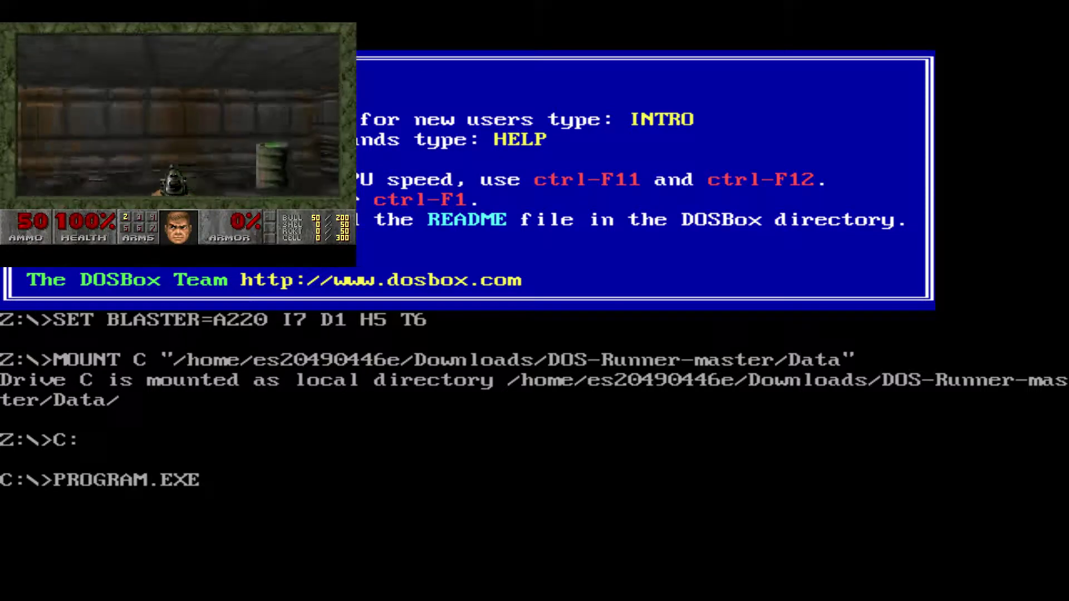
# Quit Doom via Quit Game, then select Data, Prerequisites.txt and Run.exe together
pyautogui.press('Escape')
pyautogui.press('Down')
pyautogui.press('Down')
pyautogui.press('Down')
pyautogui.press('Down')
pyautogui.press('Down')
pyautogui.press('Return')
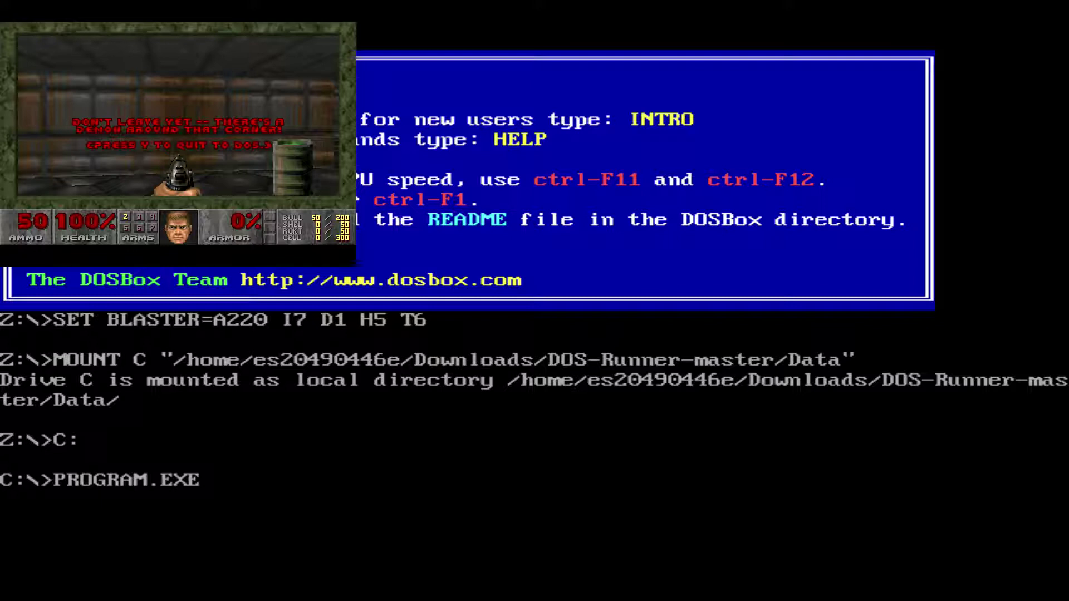
pyautogui.press('y')
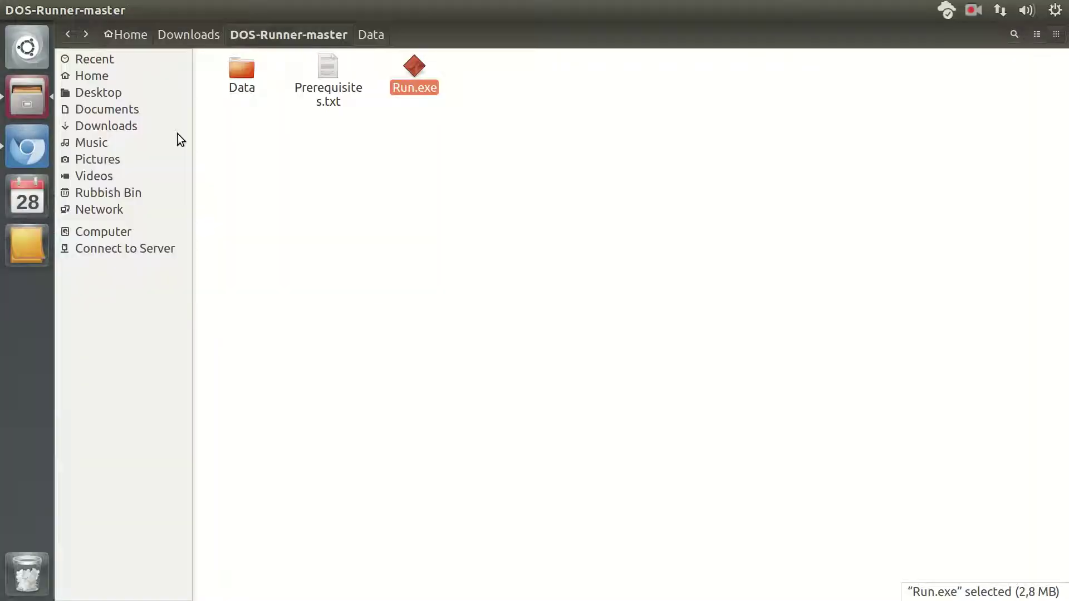
pyautogui.click(383, 322)
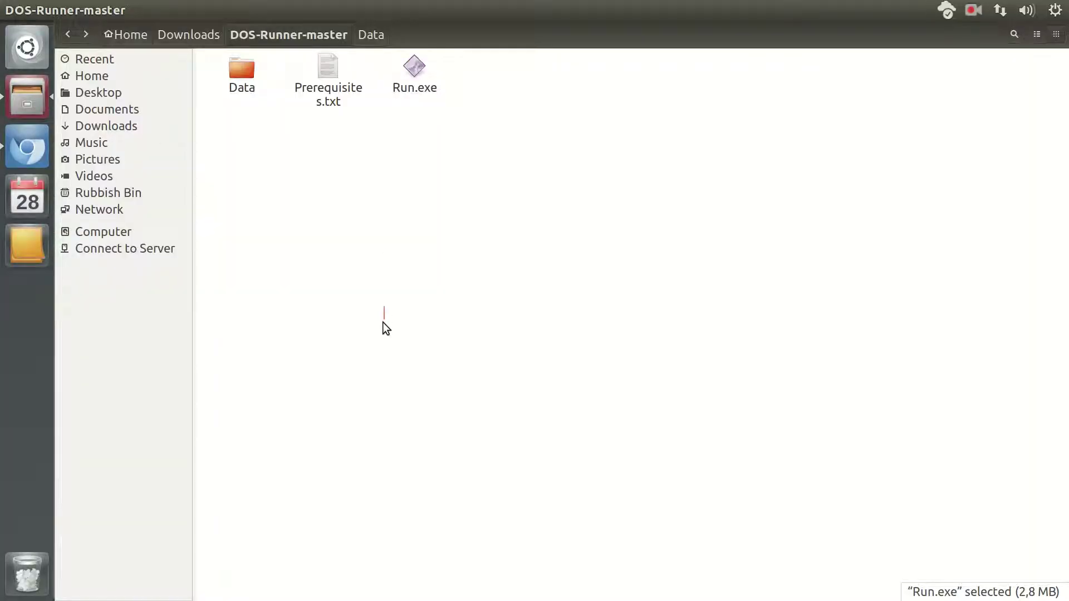
pyautogui.moveTo(703, 226); pyautogui.dragTo(386, 192)
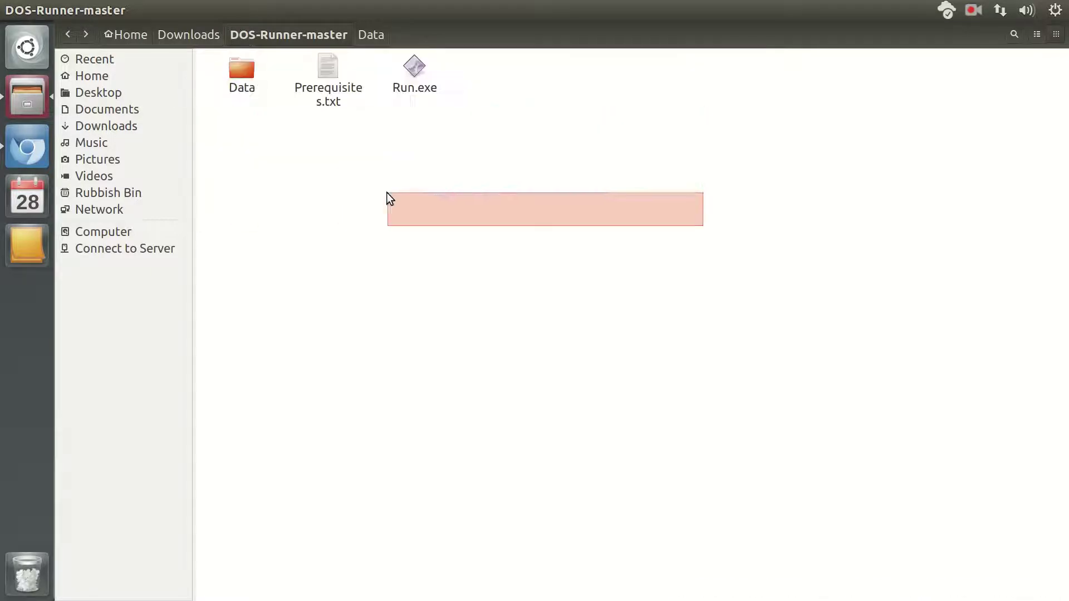
# Open Prerequisites.txt in gedit and highlight the word DOSBox in its first line
pyautogui.doubleClick(335, 105)
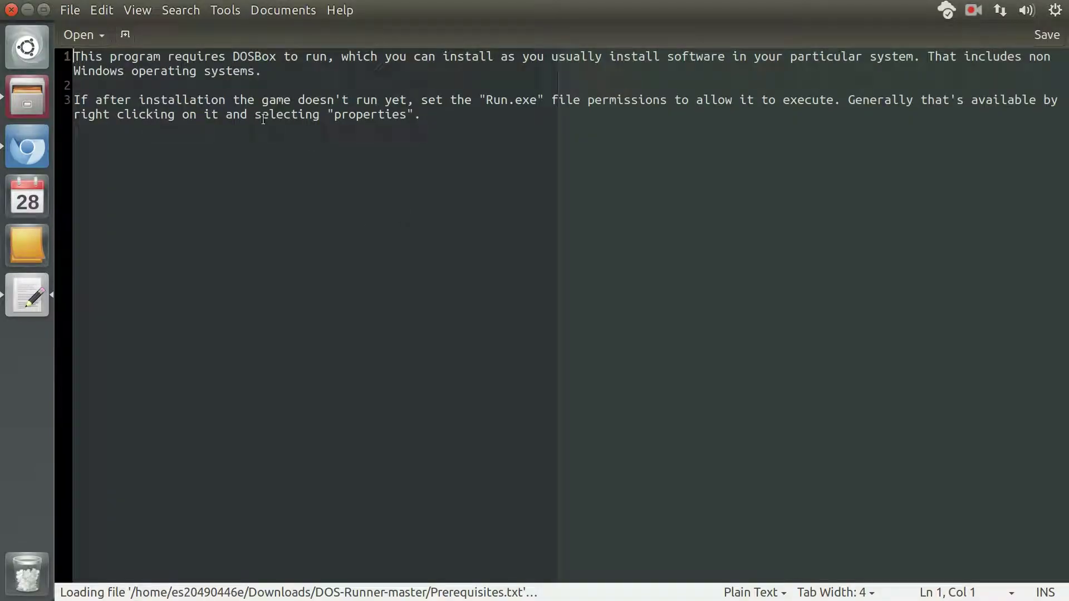
pyautogui.moveTo(233, 57); pyautogui.dragTo(276, 58)
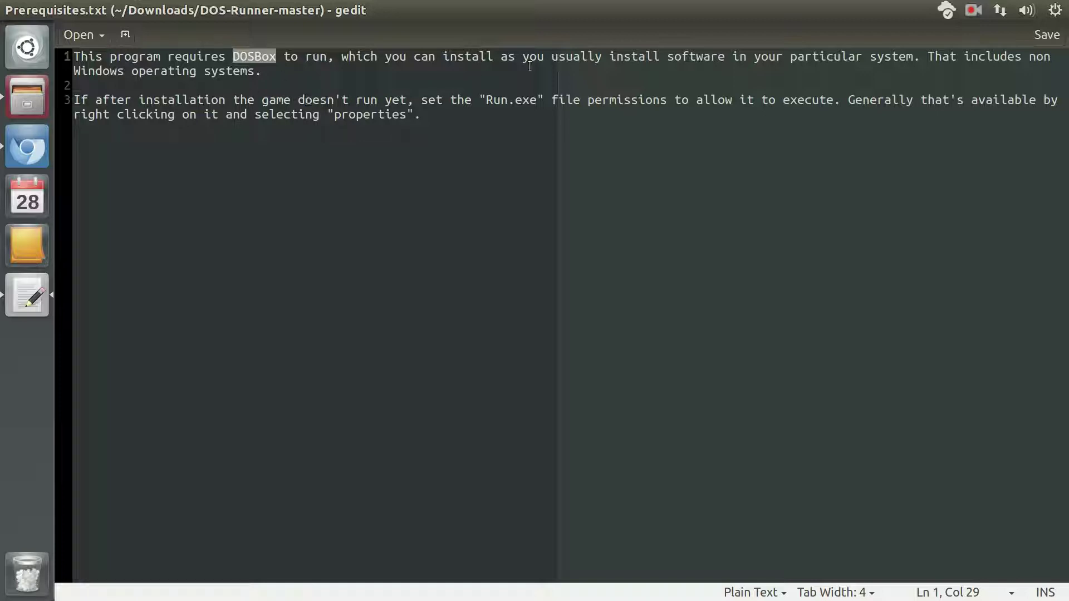
# Search for DOSBOX in a new Chromium tab and open the dosbox.com Downloads page
pyautogui.click(27, 147)
pyautogui.click(409, 31)
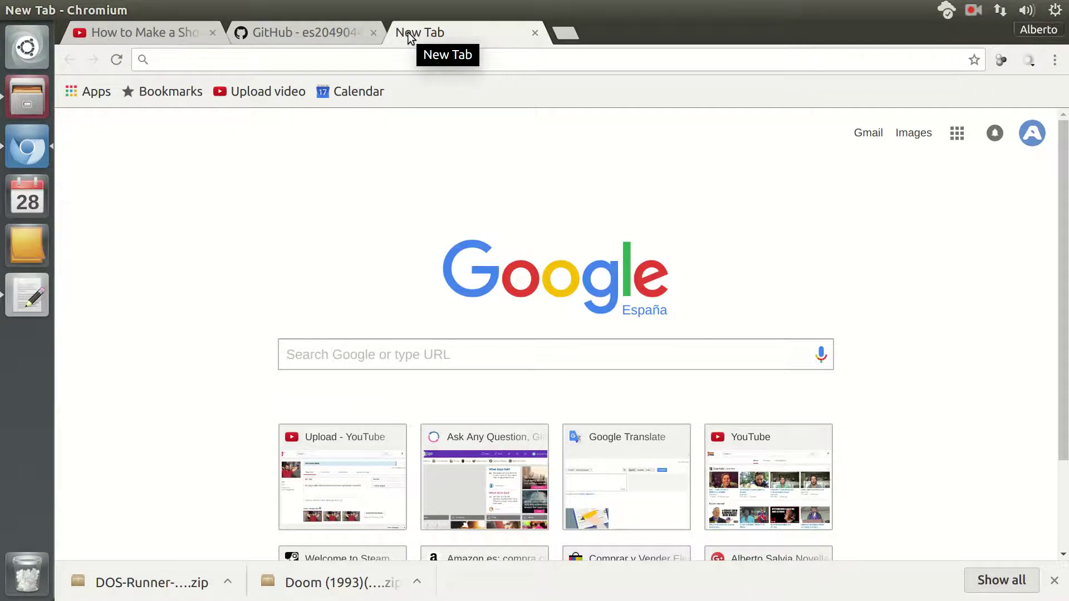
pyautogui.write('DOBO')
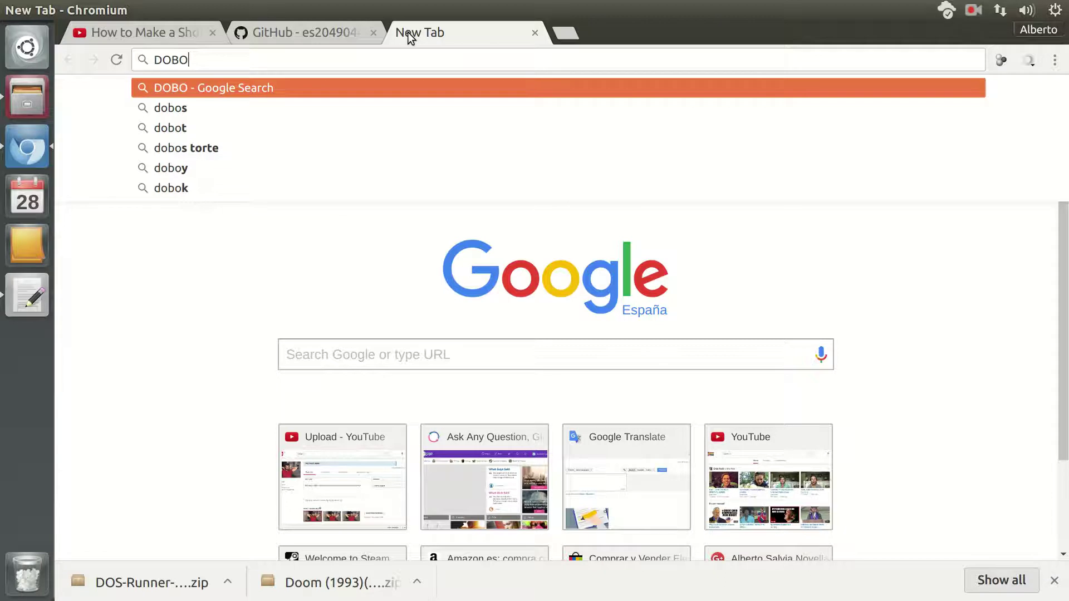
pyautogui.press('BackSpace')
pyautogui.press('BackSpace')
pyautogui.write('SBOX')
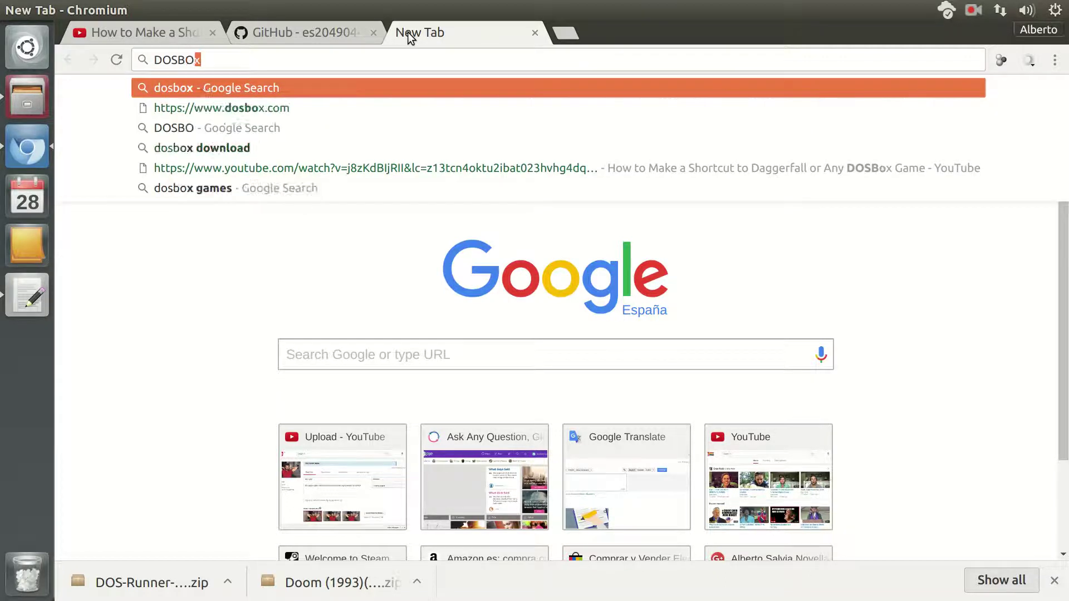
pyautogui.press('Return')
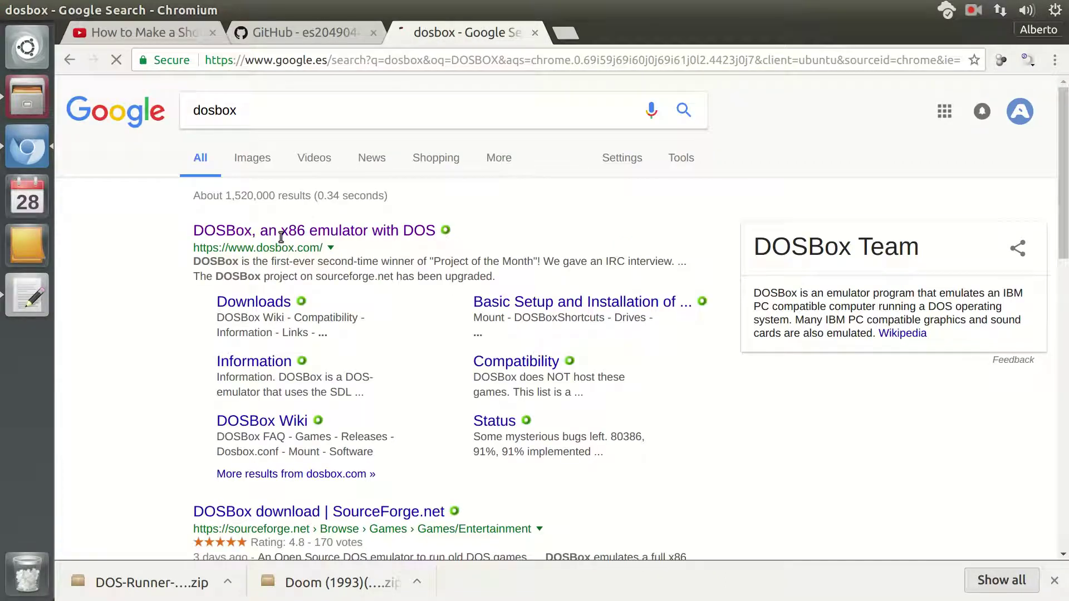
pyautogui.click(257, 304)
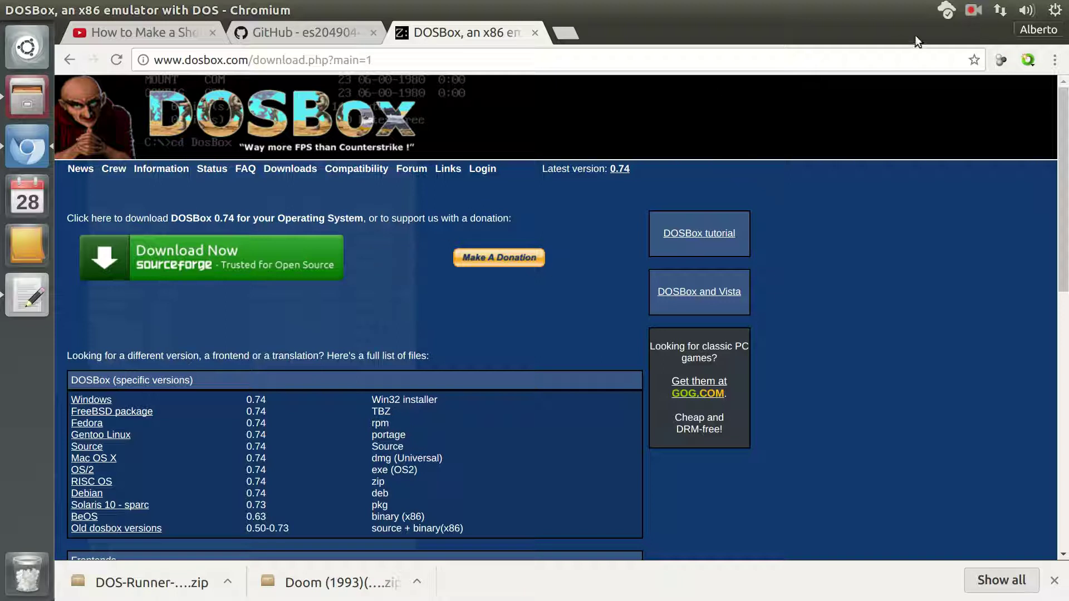
# Compress Data, Prerequisites.txt and Run.exe into DOS-Runner-master.zip with Downloads as the location
pyautogui.click(22, 99)
pyautogui.moveTo(589, 183); pyautogui.dragTo(235, 74)
pyautogui.rightClick(235, 72)
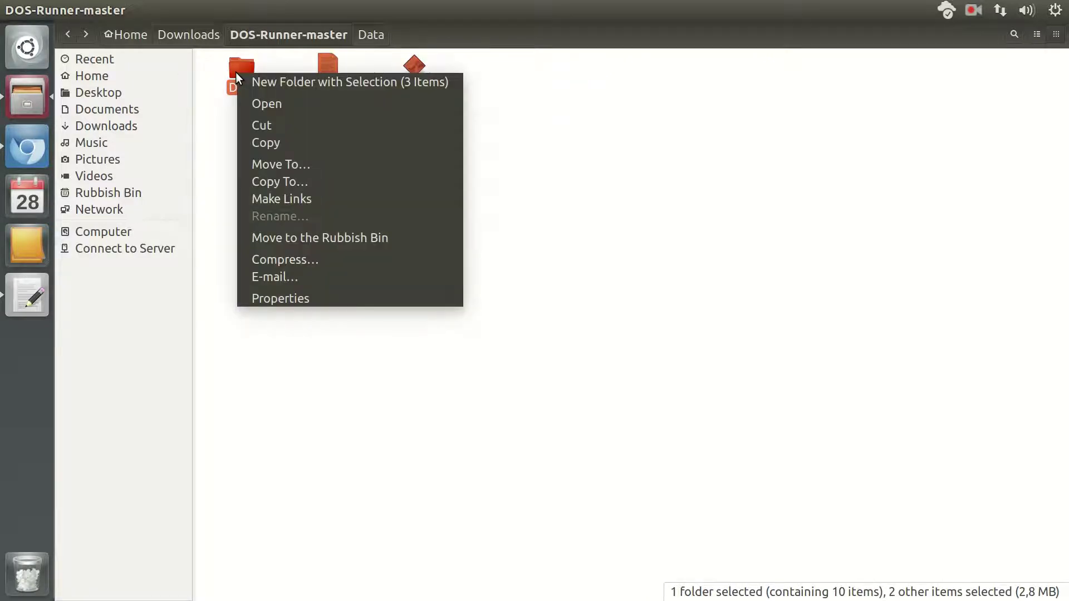
pyautogui.click(306, 259)
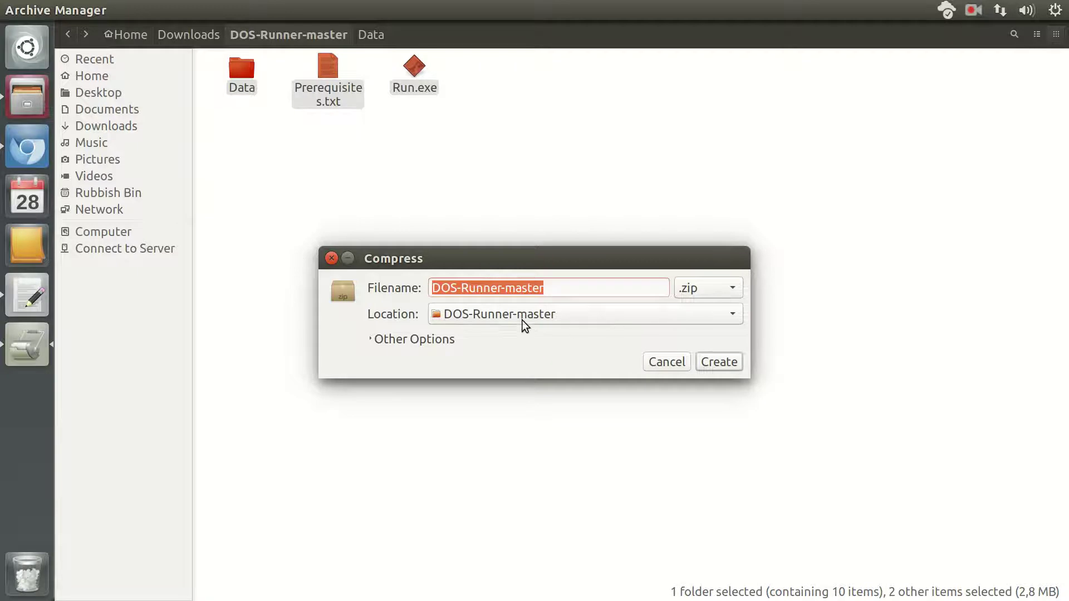
pyautogui.click(538, 319)
pyautogui.click(536, 290)
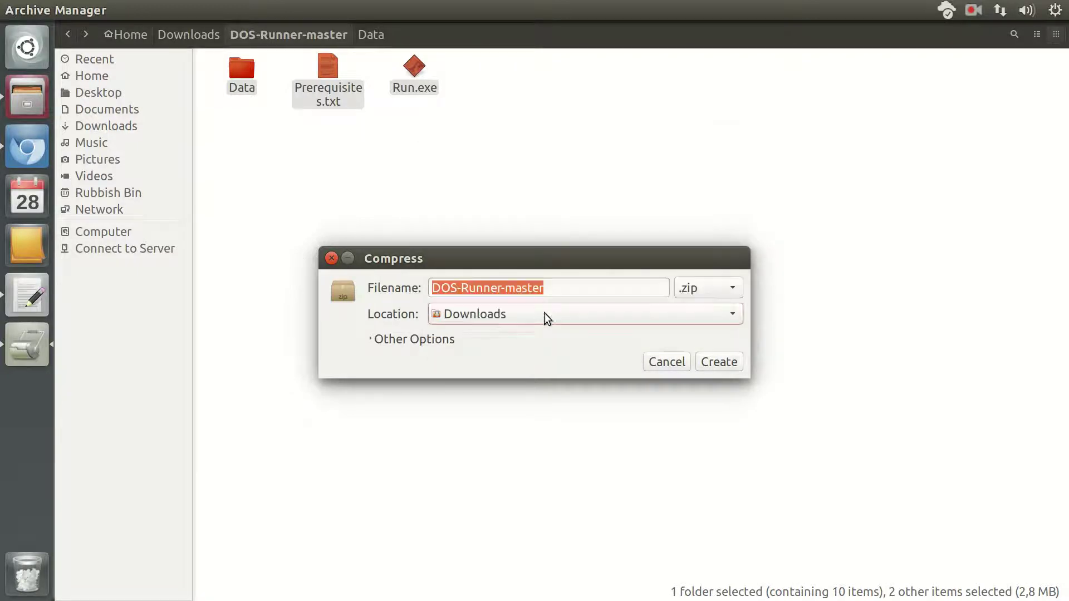
pyautogui.click(723, 362)
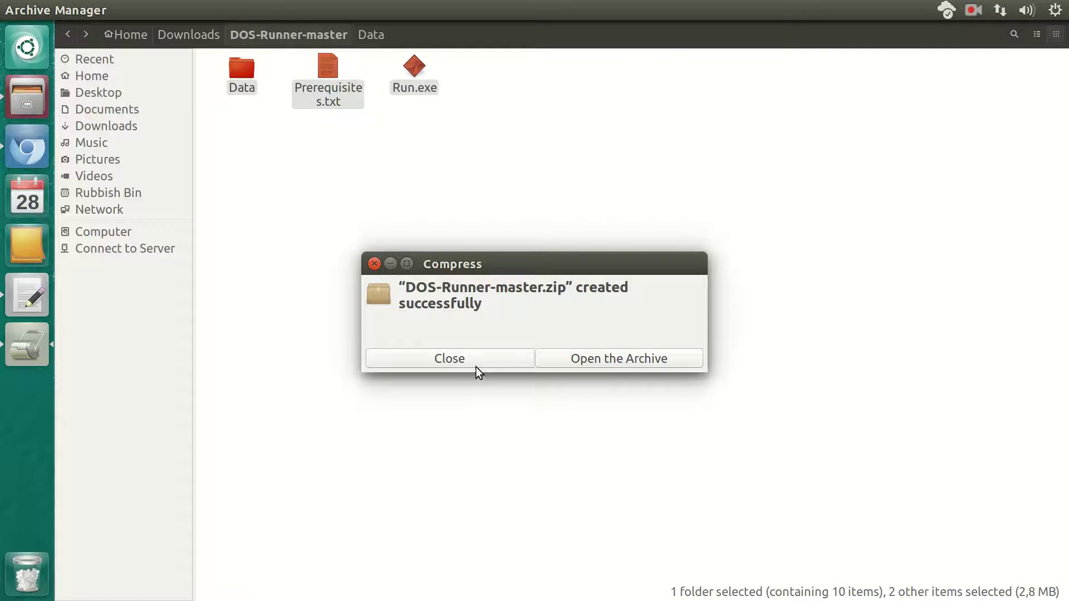
pyautogui.click(476, 365)
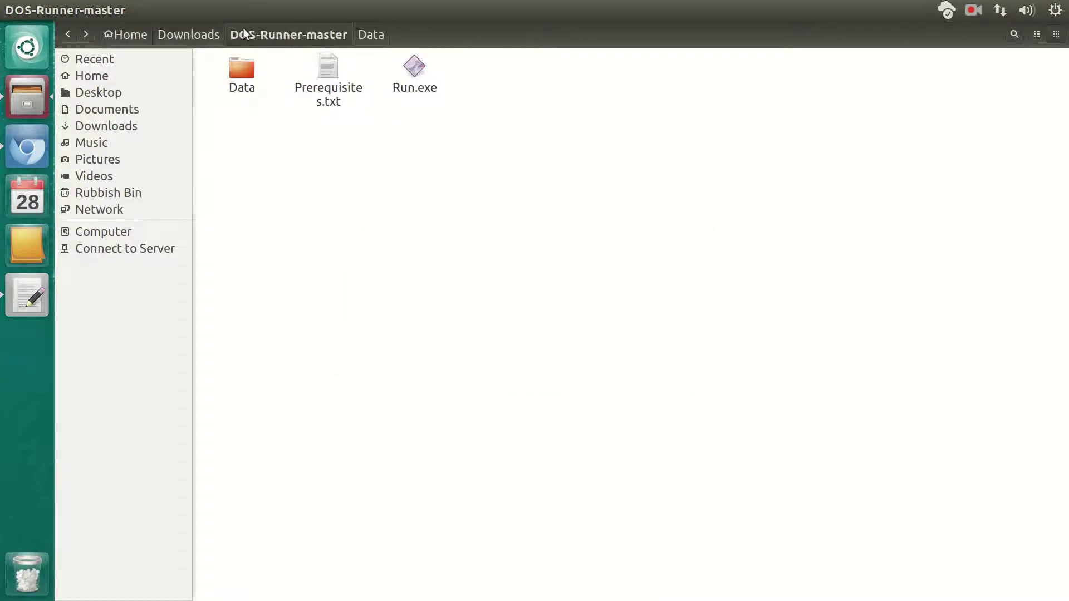
# In Downloads, rename DOS-Runner-master.zip to Doom.zip
pyautogui.click(200, 34)
pyautogui.click(470, 183)
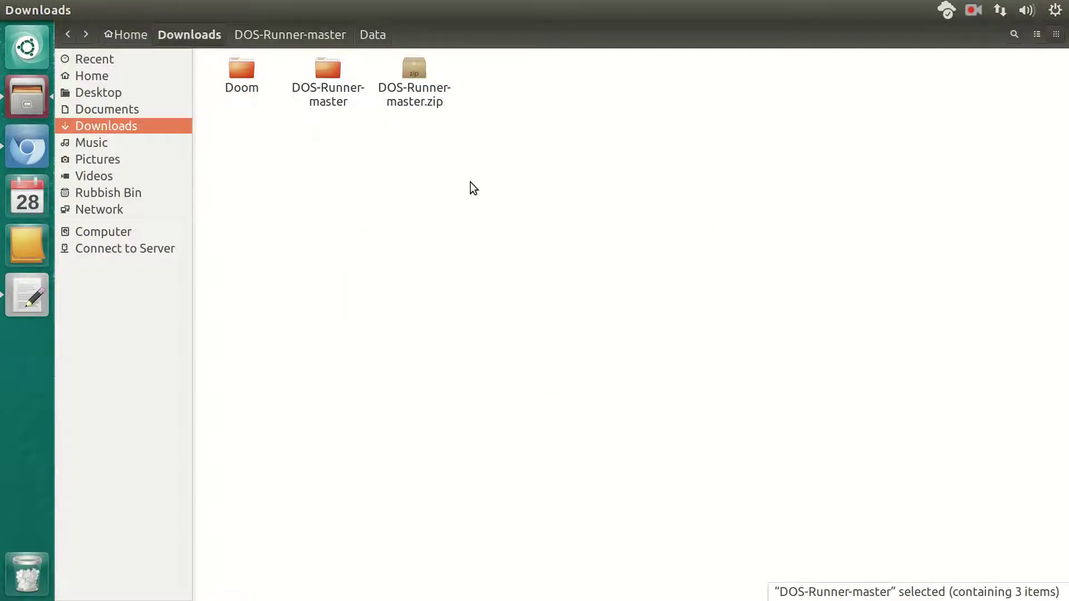
pyautogui.rightClick(420, 96)
pyautogui.click(470, 238)
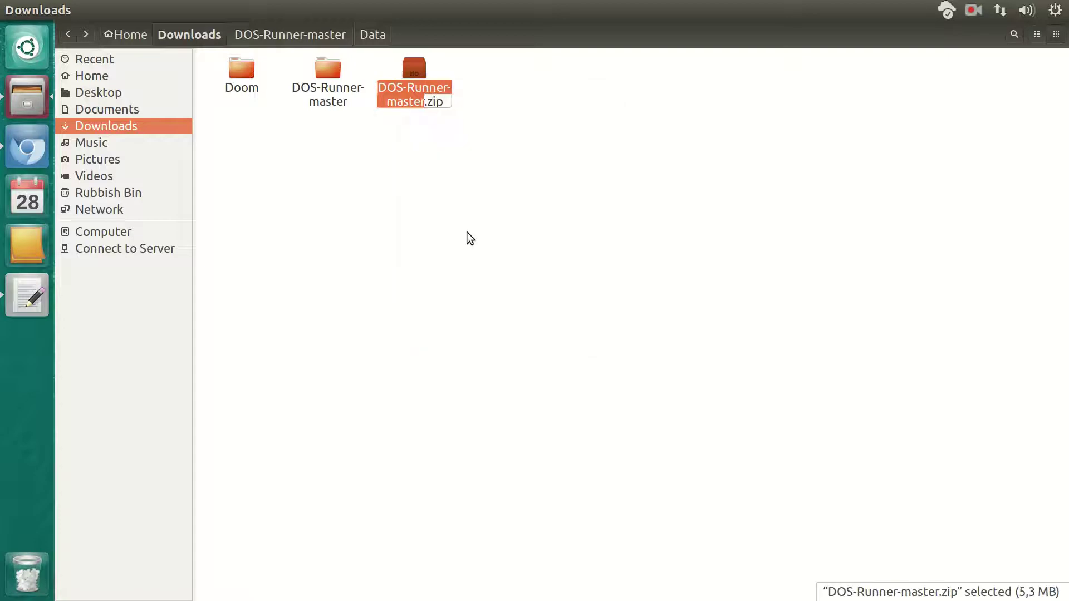
pyautogui.write('Doom')
pyautogui.press('Return')
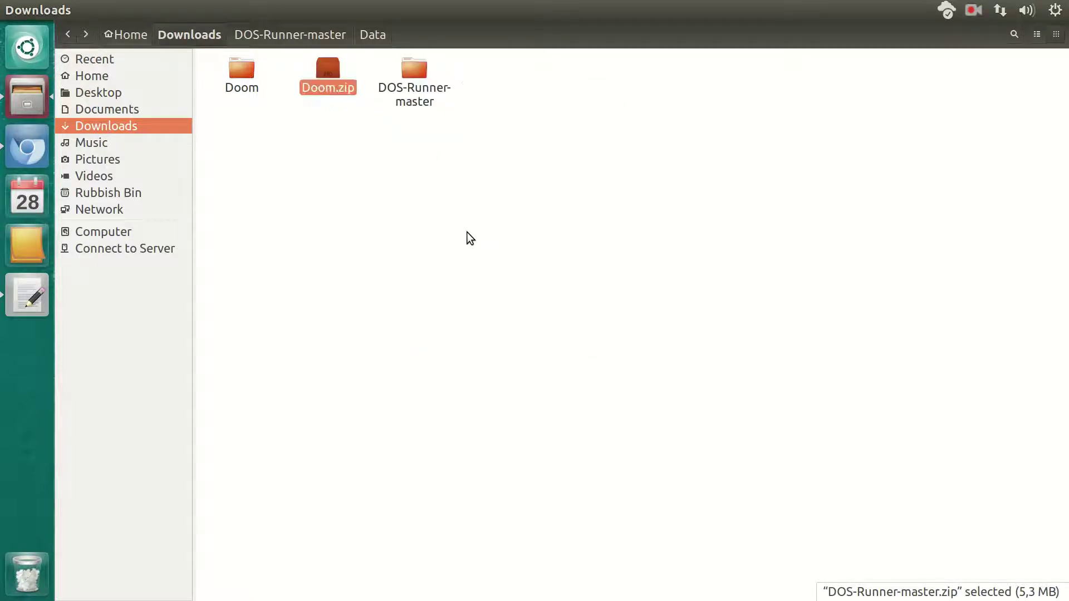
# Delete the DOS-Runner-master and old Doom folders, leaving only Doom.zip selected
pyautogui.moveTo(543, 173); pyautogui.dragTo(404, 114)
pyautogui.press('Delete')
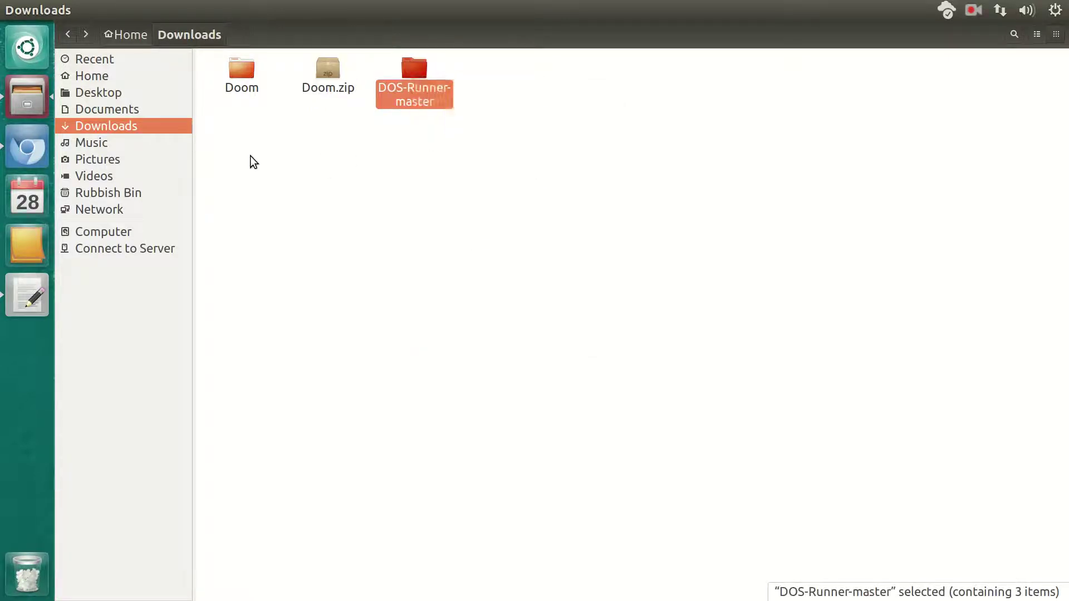
pyautogui.moveTo(247, 156); pyautogui.dragTo(200, 62)
pyautogui.press('Delete')
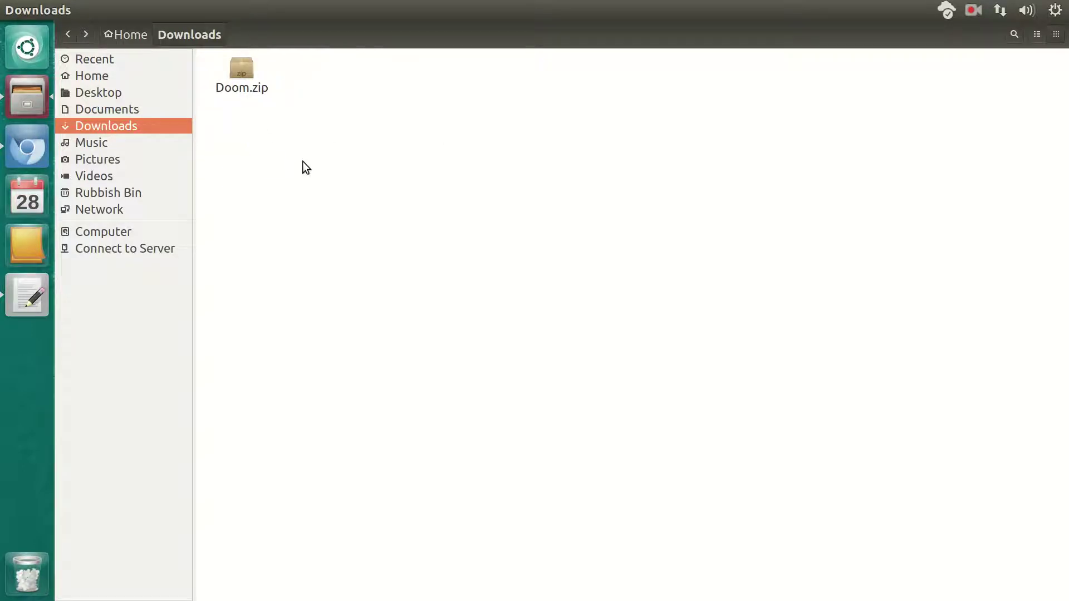
pyautogui.moveTo(310, 177); pyautogui.dragTo(250, 70)
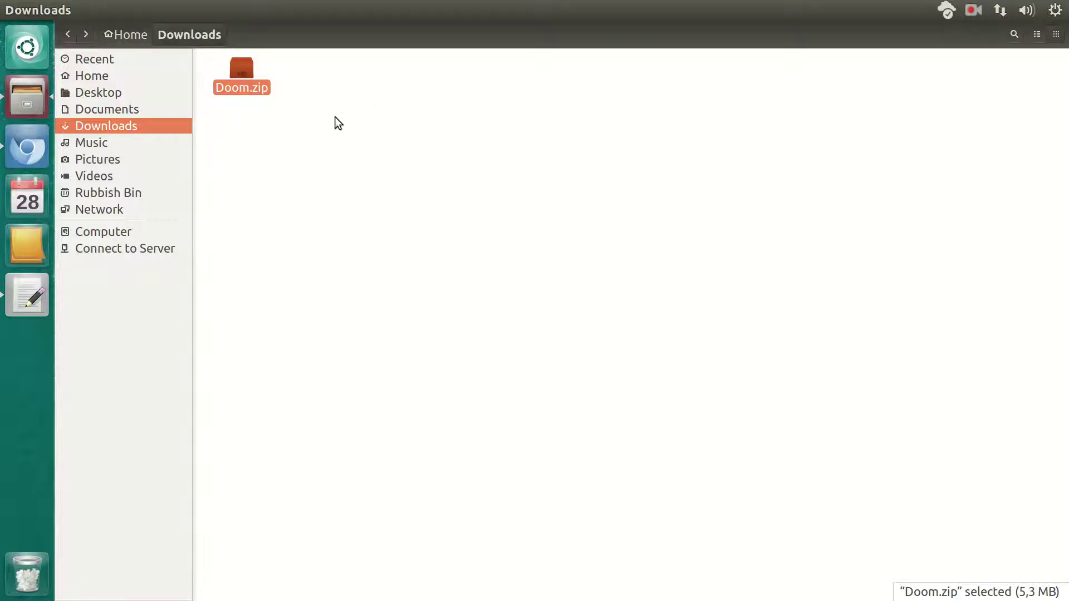
pyautogui.doubleClick(240, 86)
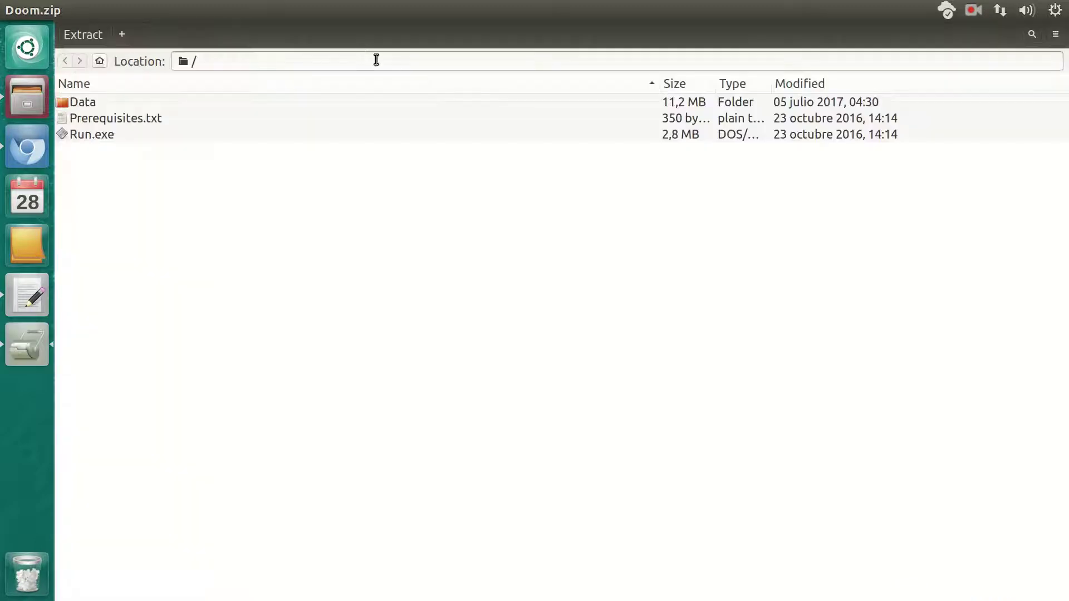
pyautogui.click(91, 136)
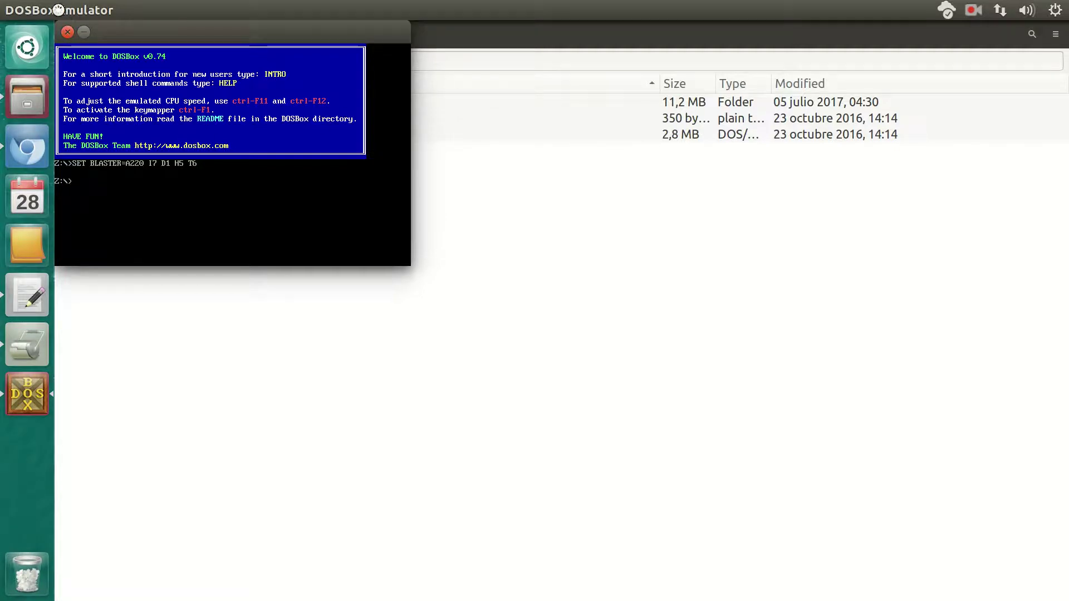
pyautogui.click(68, 32)
# Extract Doom.zip here and open the extracted Doom folder
pyautogui.hotkey('ctrl', 'w')
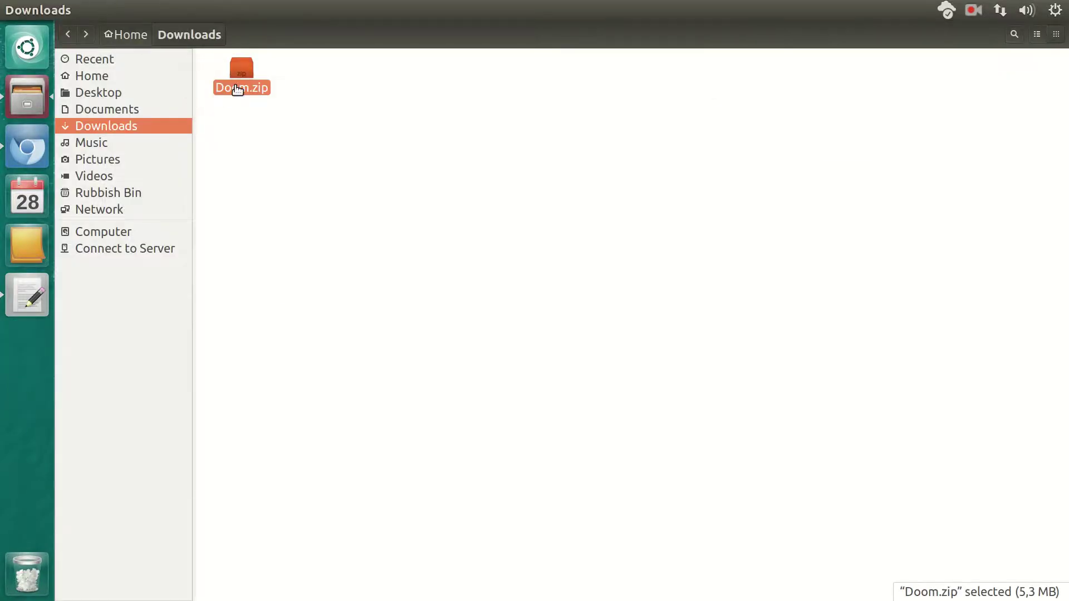
pyautogui.rightClick(238, 83)
pyautogui.click(325, 267)
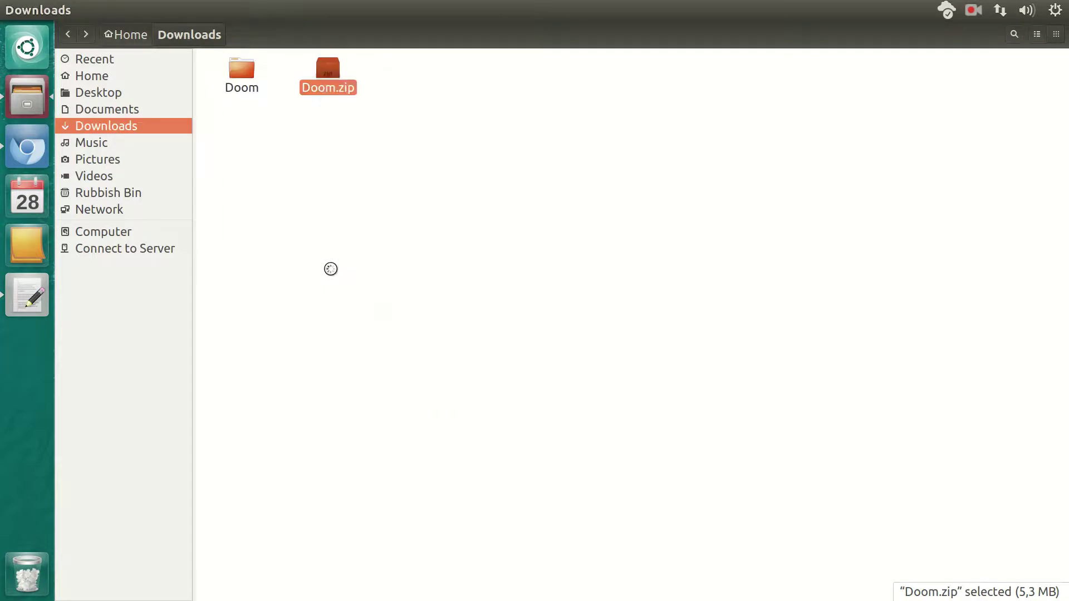
pyautogui.doubleClick(241, 88)
# Launch Run.exe from the extracted folder, then quit DOOM from its main menu
pyautogui.click(407, 95)
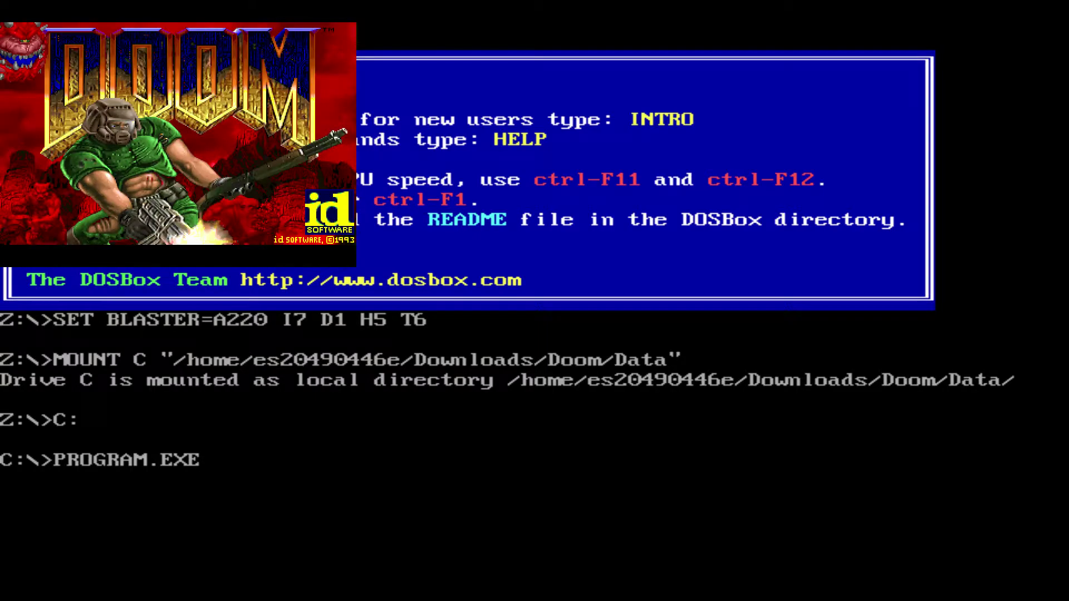
pyautogui.press('Escape')
pyautogui.press('Escape')
pyautogui.press('Escape')
pyautogui.press('Up')
pyautogui.press('Return')
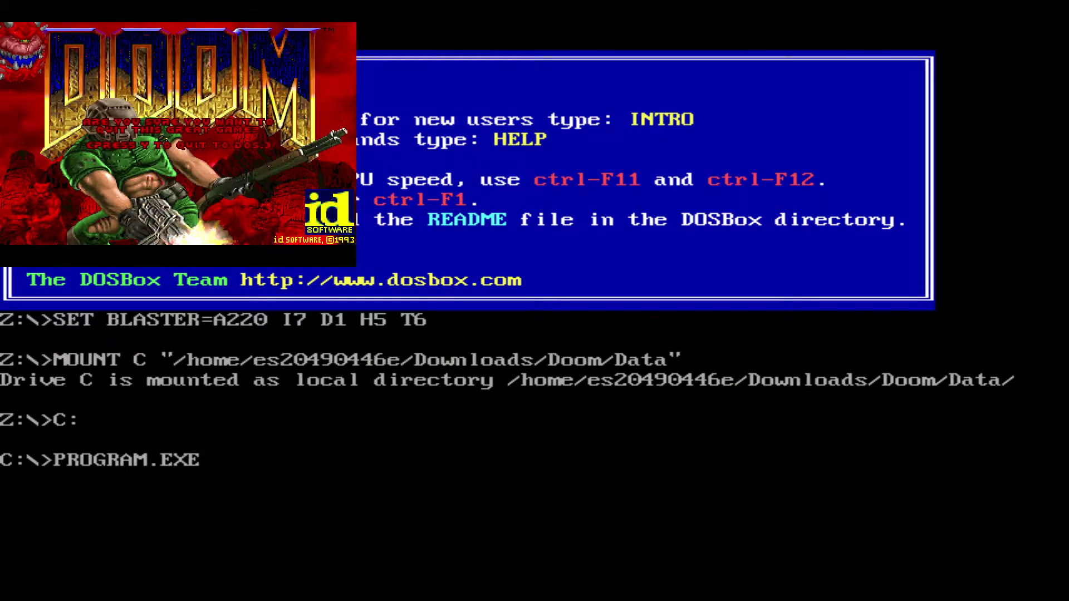
pyautogui.press('y')
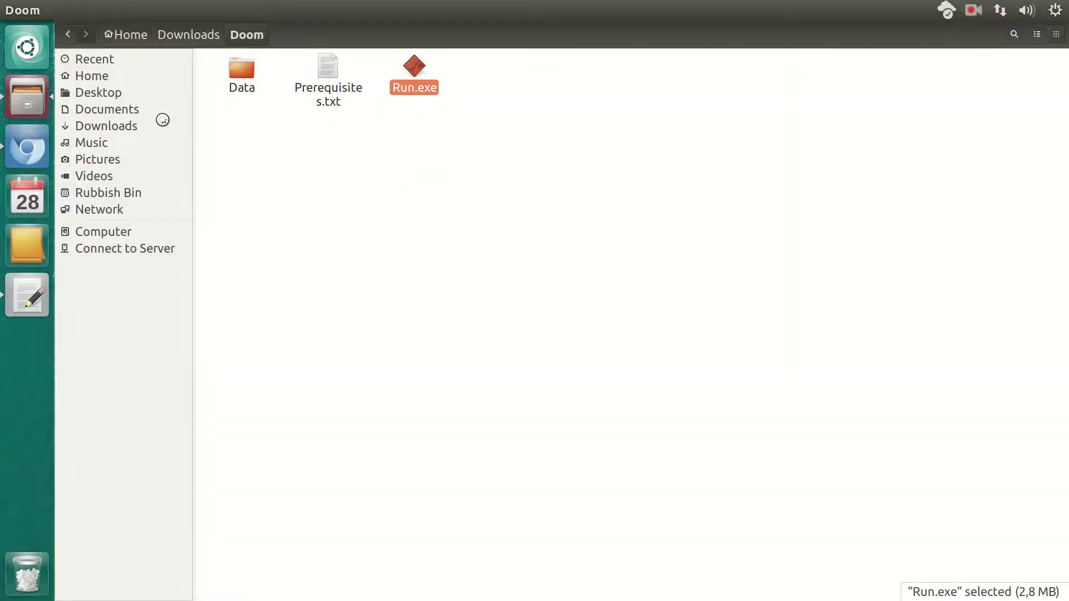
# Reopen the extracted Doom folder to check Run.exe, then return to Downloads
pyautogui.click(218, 34)
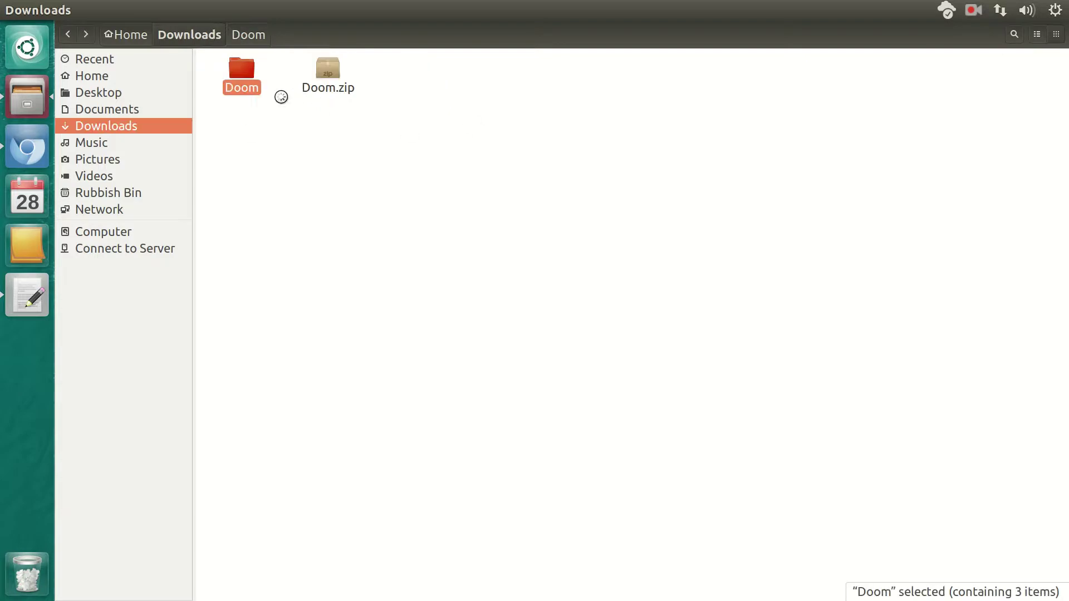
pyautogui.doubleClick(255, 88)
pyautogui.moveTo(467, 177); pyautogui.dragTo(389, 67)
pyautogui.moveTo(457, 227); pyautogui.dragTo(479, 96)
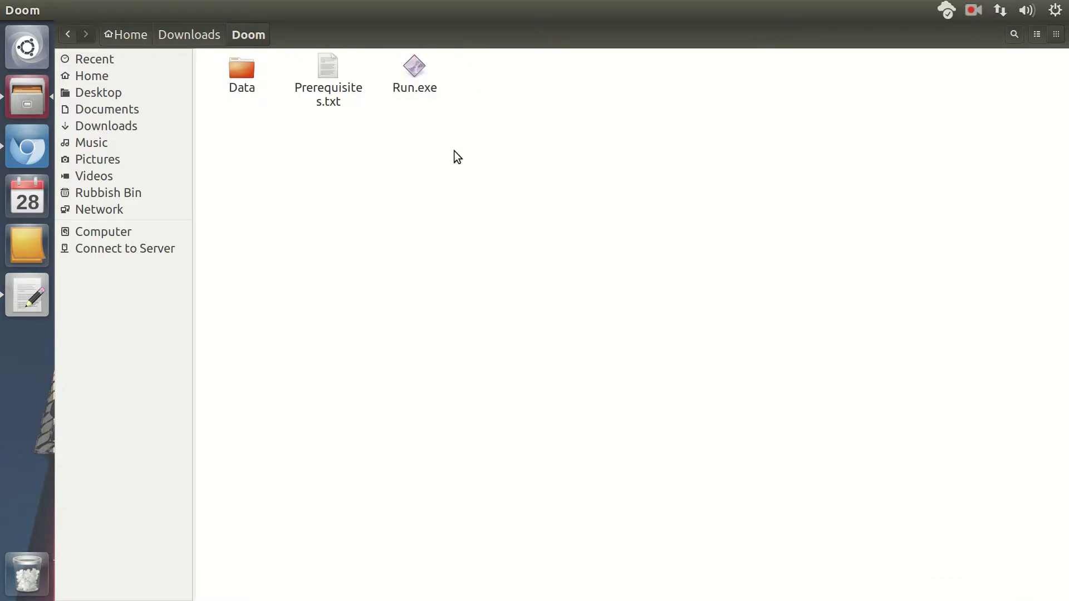
pyautogui.moveTo(454, 154); pyautogui.dragTo(390, 60)
pyautogui.click(189, 34)
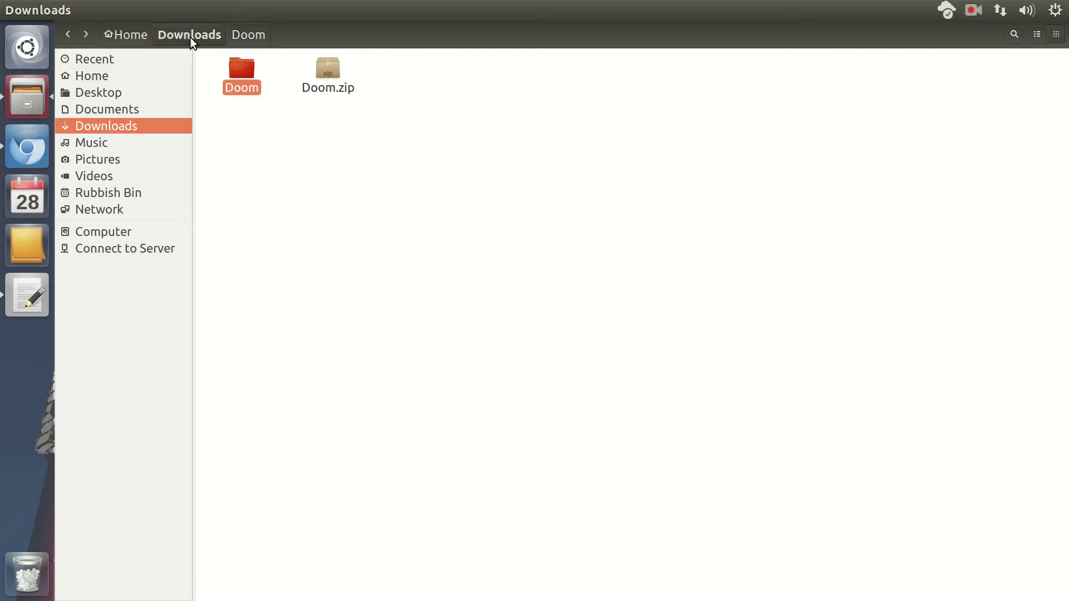
pyautogui.click(974, 10)
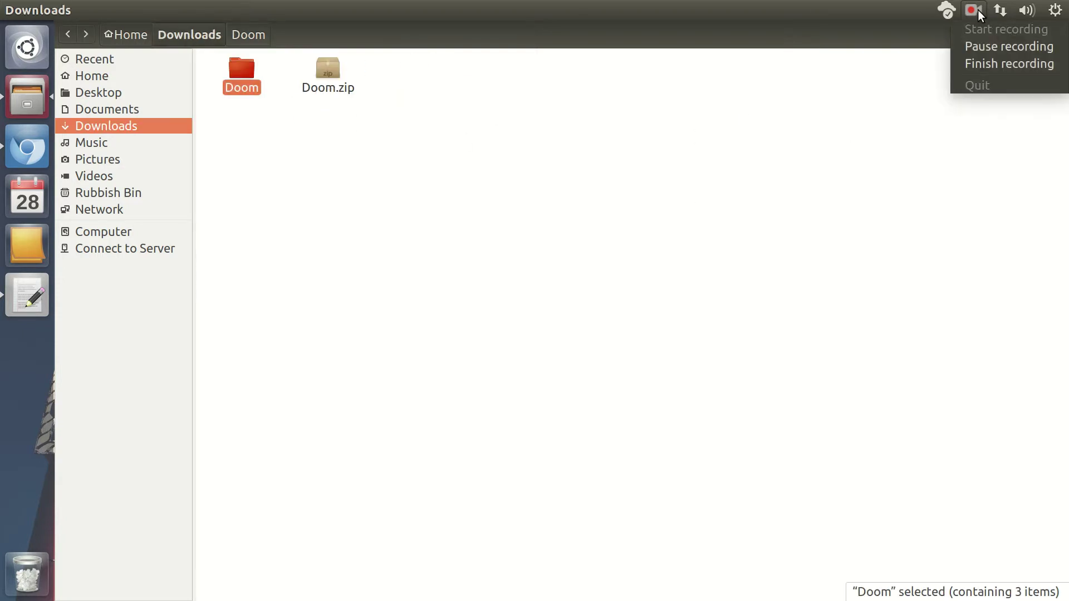